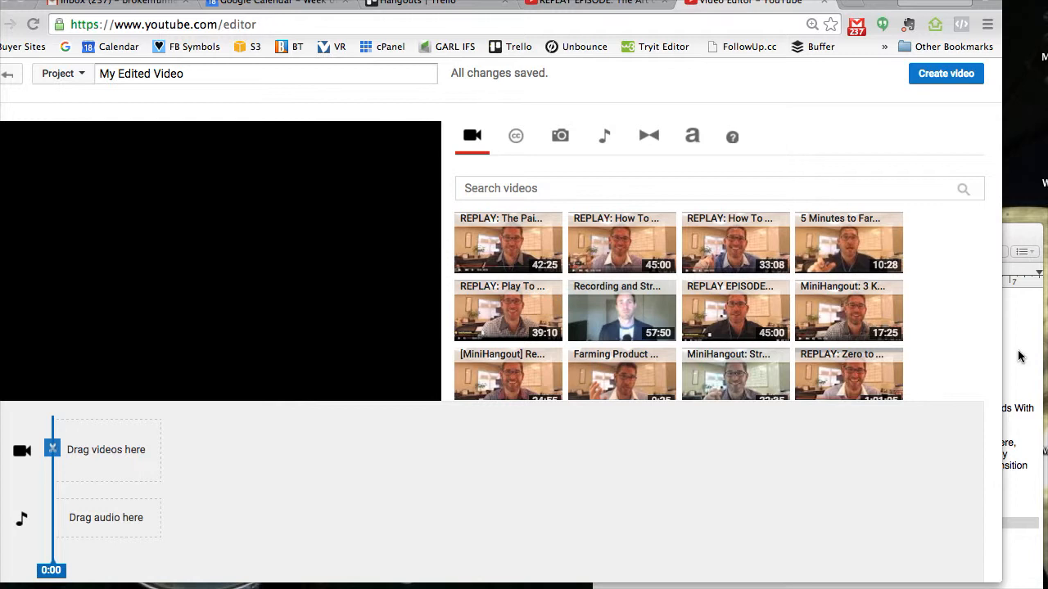
# - Review the clip notes in the text document: time range, title, description, full-episode link, and opening and closing CTAs
pyautogui.click(1019, 357)
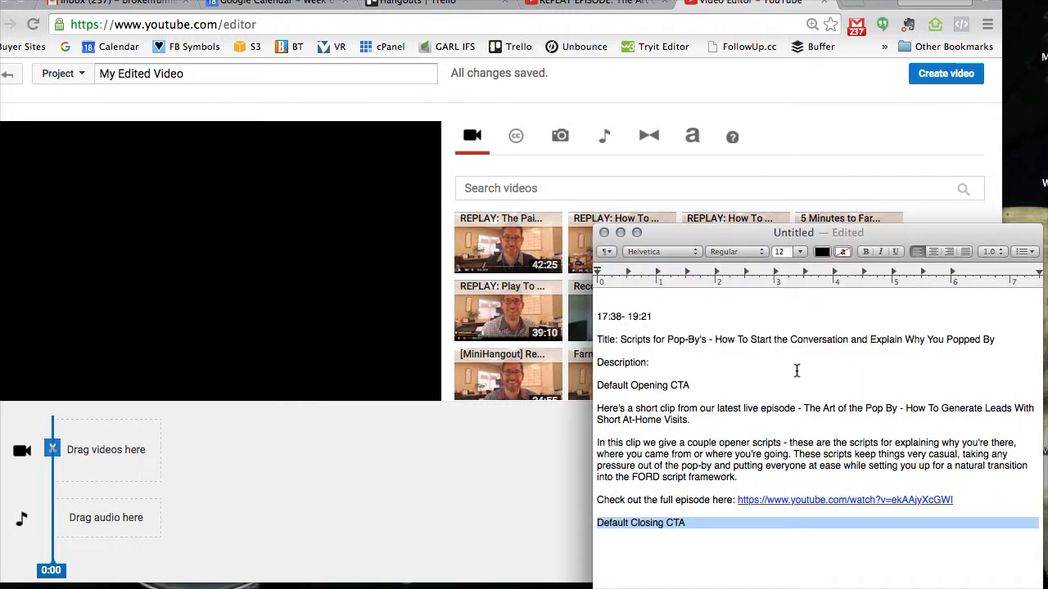
pyautogui.click(666, 316)
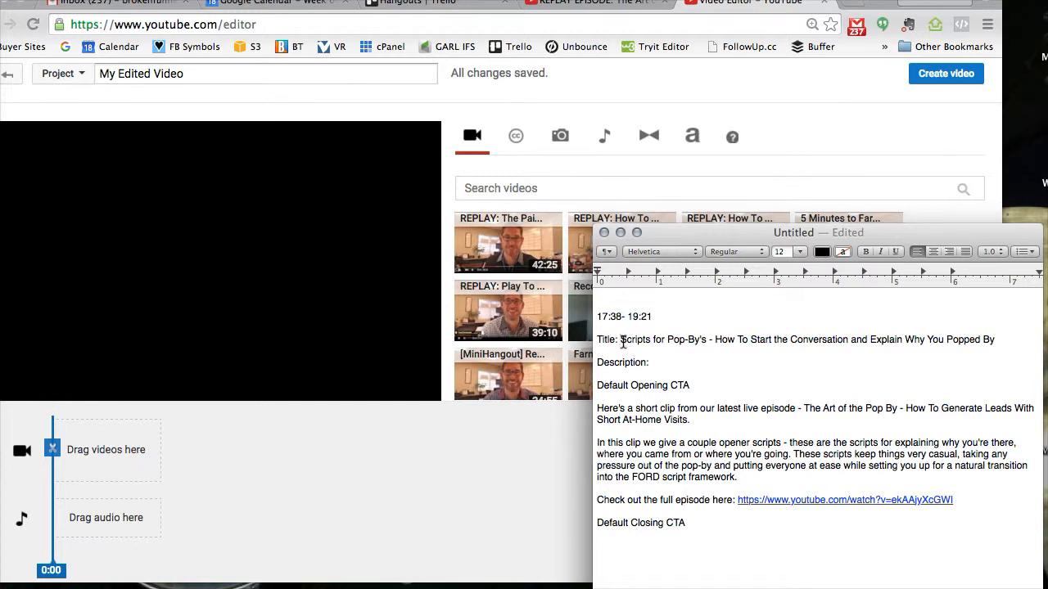
pyautogui.moveTo(623, 342); pyautogui.dragTo(622, 351)
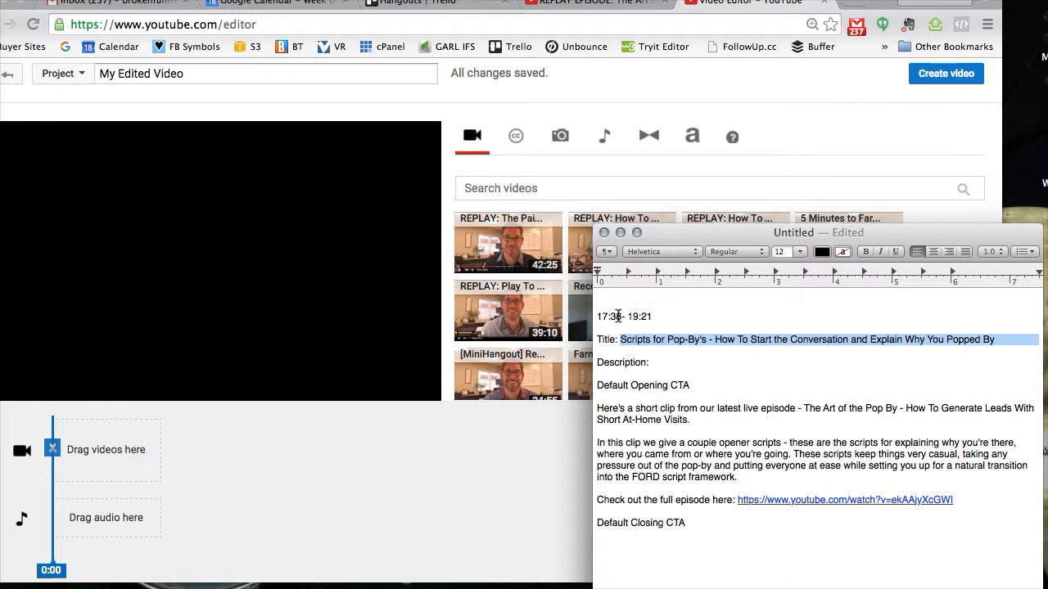
pyautogui.tripleClick(632, 340)
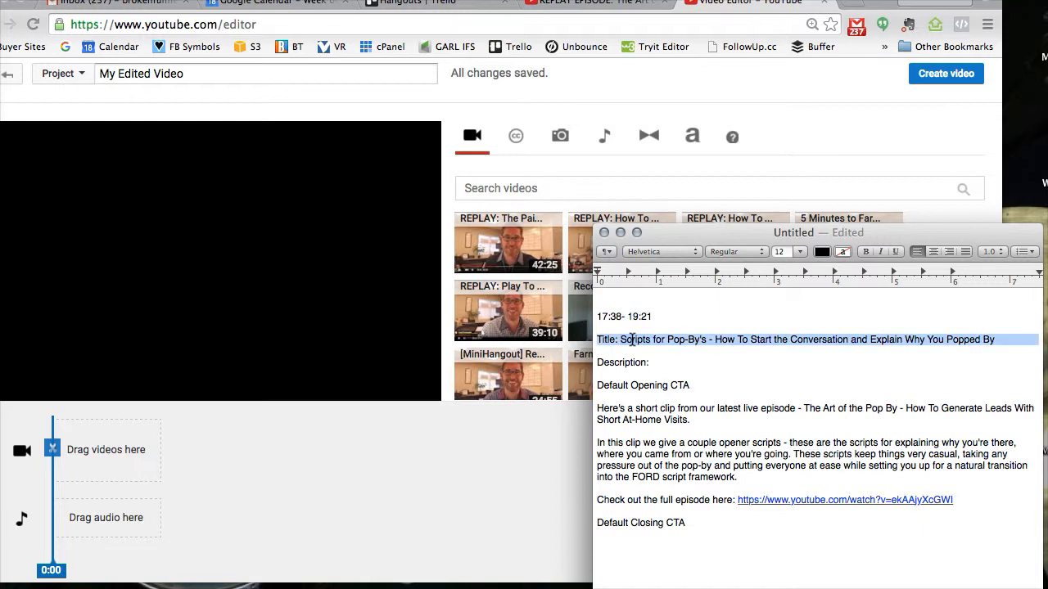
pyautogui.click(676, 339)
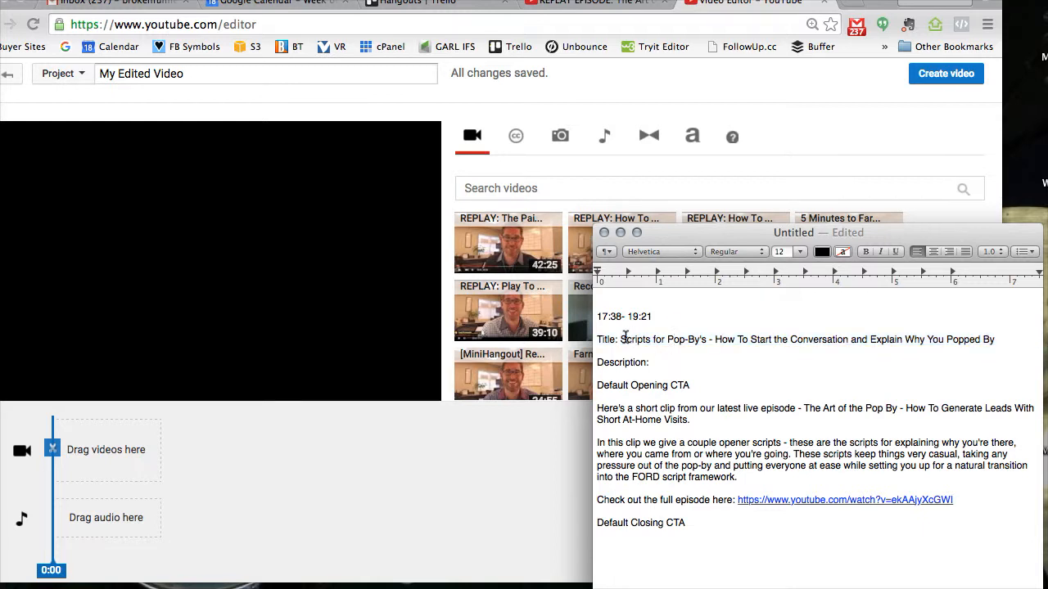
pyautogui.tripleClick(635, 386)
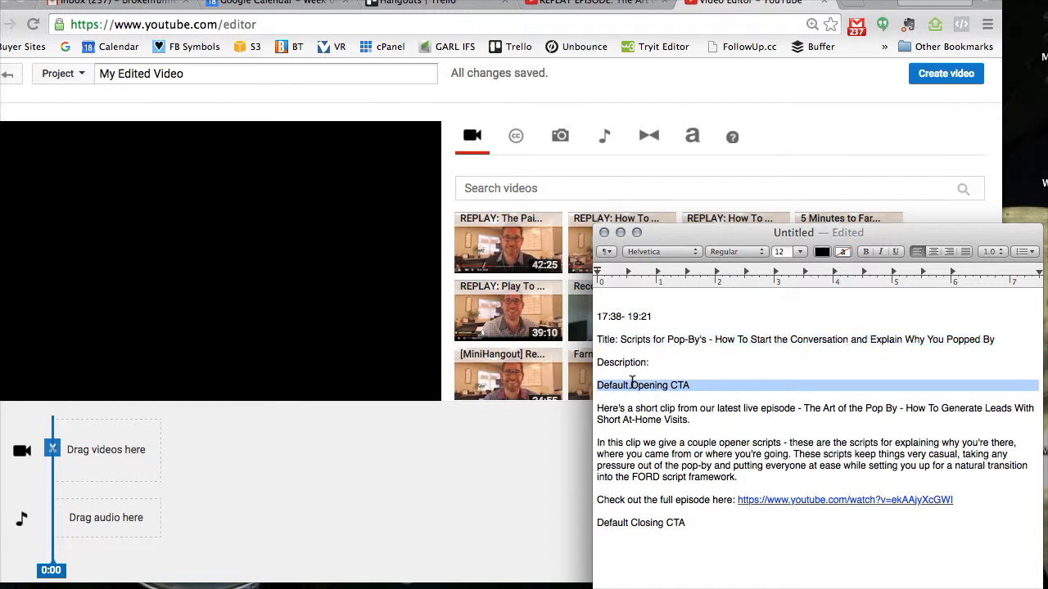
pyautogui.doubleClick(616, 364)
pyautogui.doubleClick(620, 386)
pyautogui.click(621, 389)
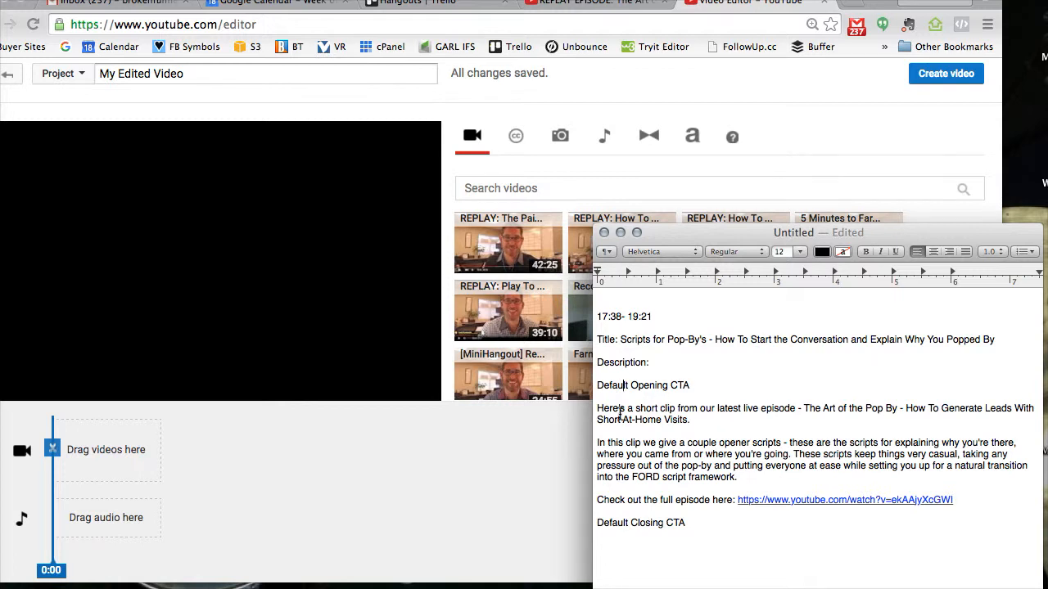
pyautogui.moveTo(598, 412); pyautogui.dragTo(747, 479)
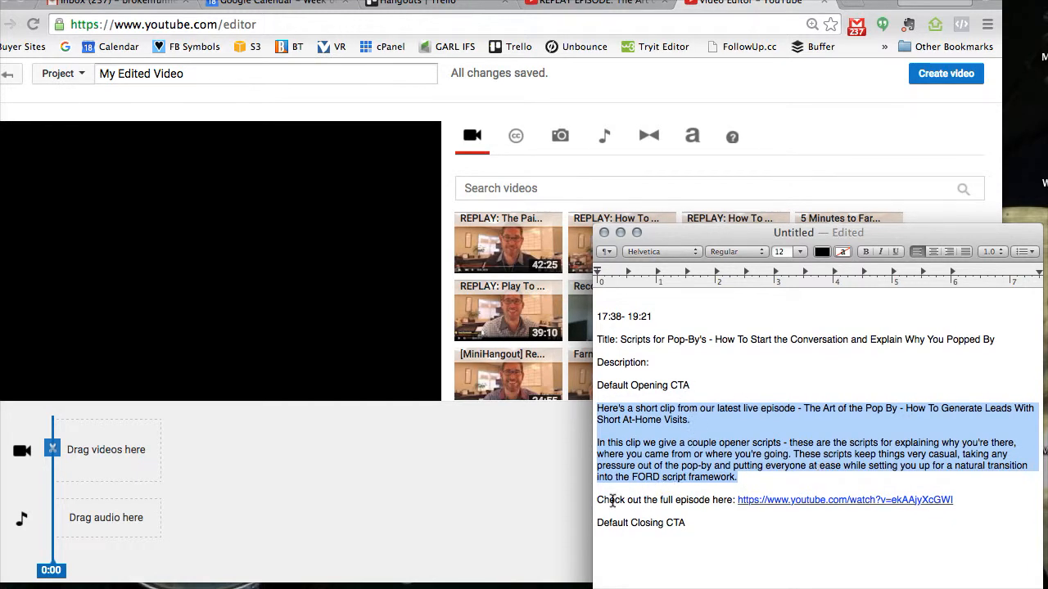
pyautogui.moveTo(600, 501); pyautogui.dragTo(731, 506)
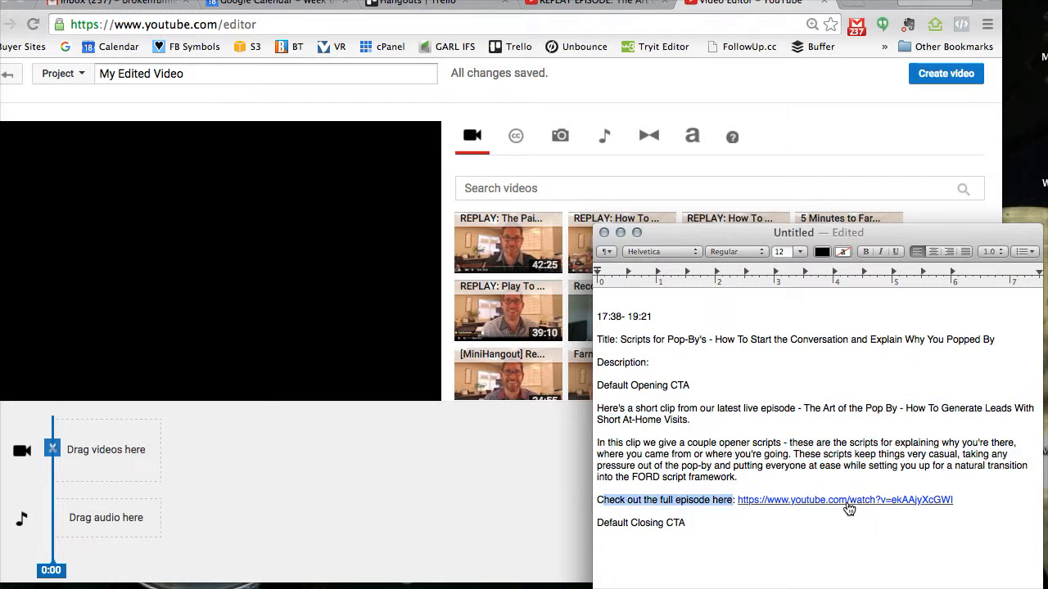
pyautogui.click(628, 526)
pyautogui.tripleClick(628, 528)
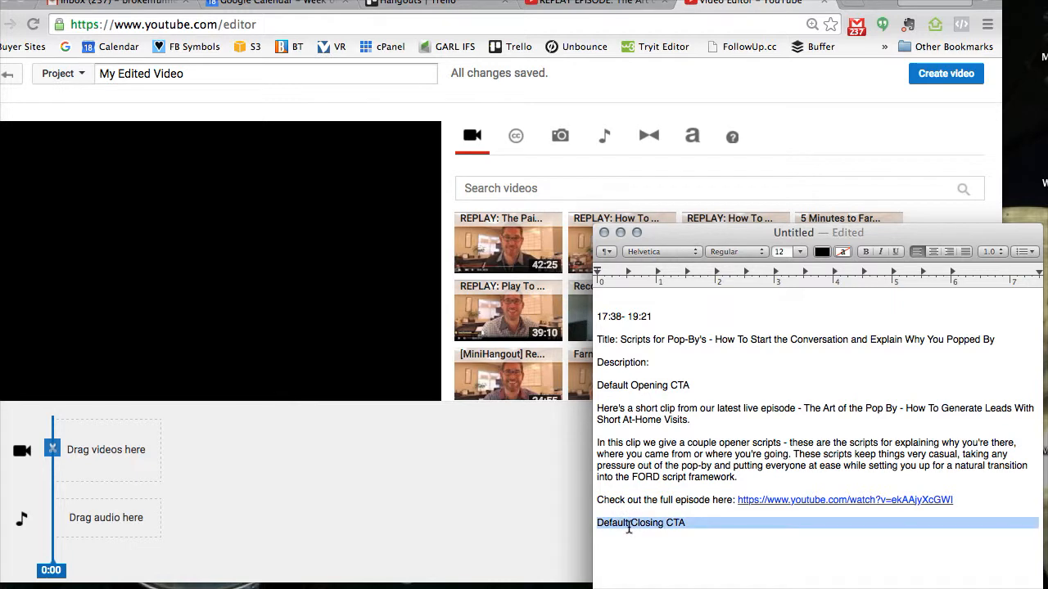
# - Add a line reading "Opitonal YouTube Tags: NA" below Default Closing CTA in the notes
pyautogui.click(678, 537)
pyautogui.press('Return')
pyautogui.write('Opitona')
pyautogui.press('BackSpace')
pyautogui.press('BackSpace')
pyautogui.write('nal YouTube Tags: NA')
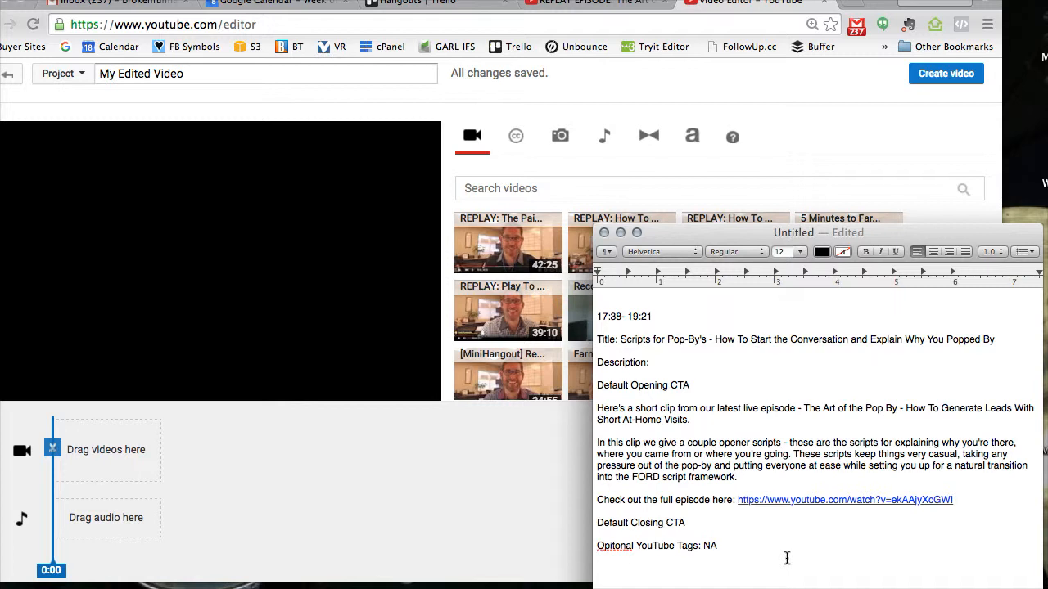
# - Extend the YouTube tags line with ", just remove Open House and Negotiation"
pyautogui.click(746, 545)
pyautogui.write(', just remove Open House and Negotiation')
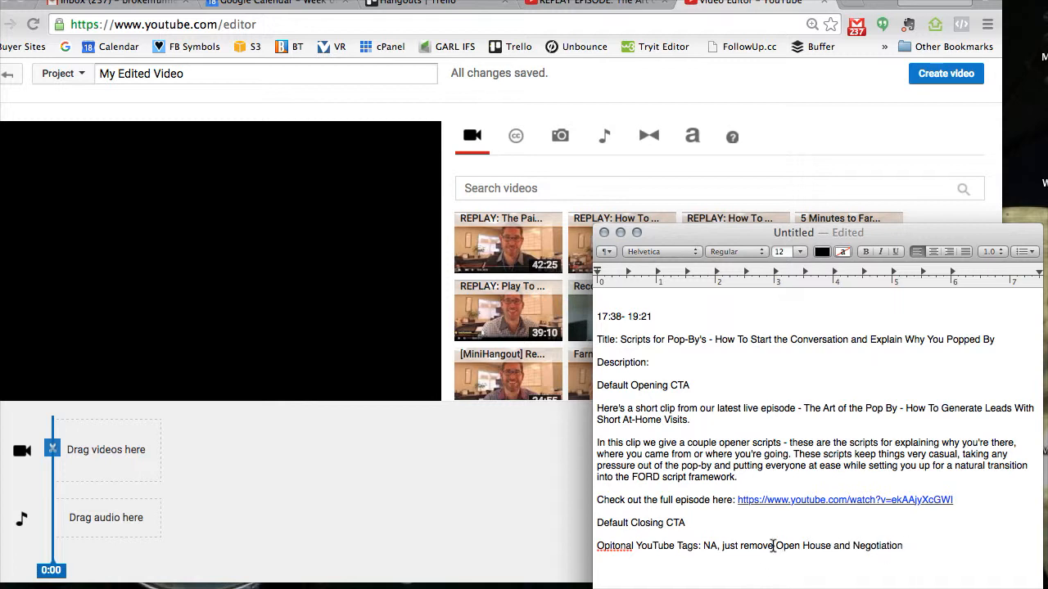
pyautogui.moveTo(774, 546); pyautogui.dragTo(776, 556)
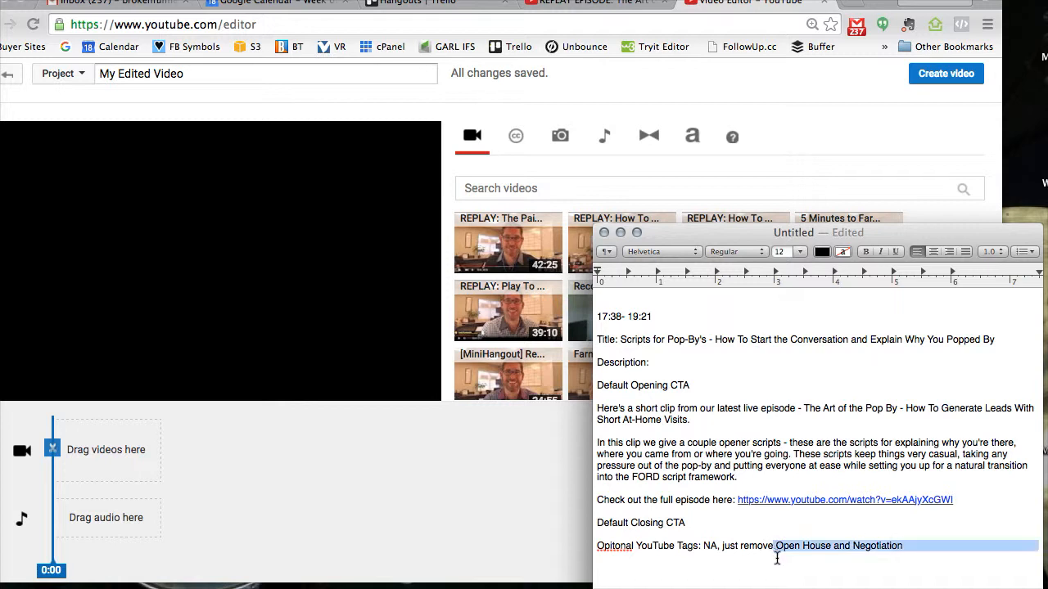
pyautogui.click(940, 551)
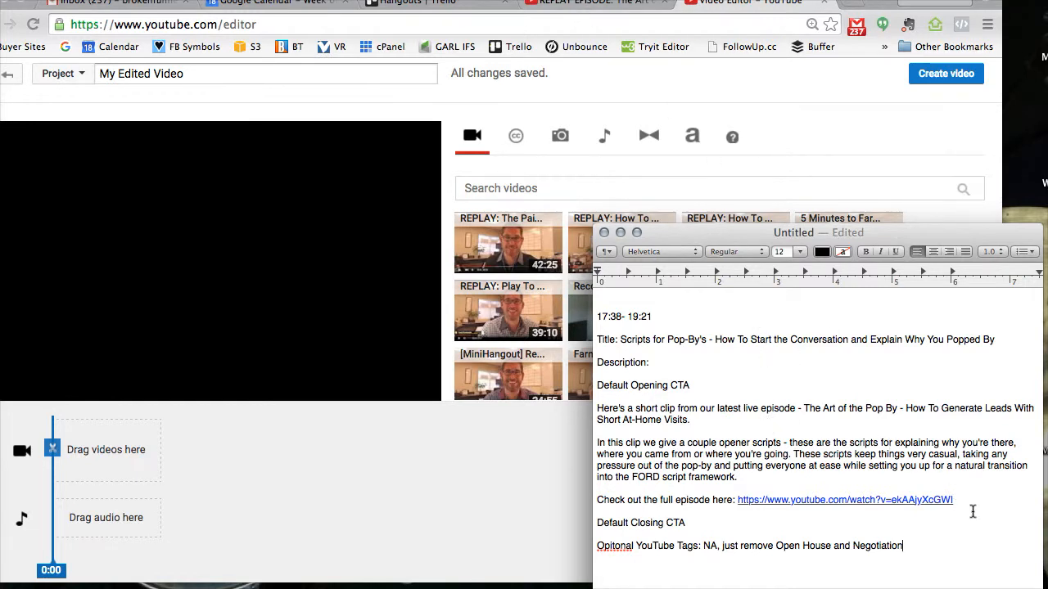
# - Search the YouTube editor's videos with the full-episode link from the notes and add the matching episode to the video timeline
pyautogui.moveTo(971, 504); pyautogui.dragTo(737, 503)
pyautogui.press('cmd+c')
pyautogui.click(546, 185)
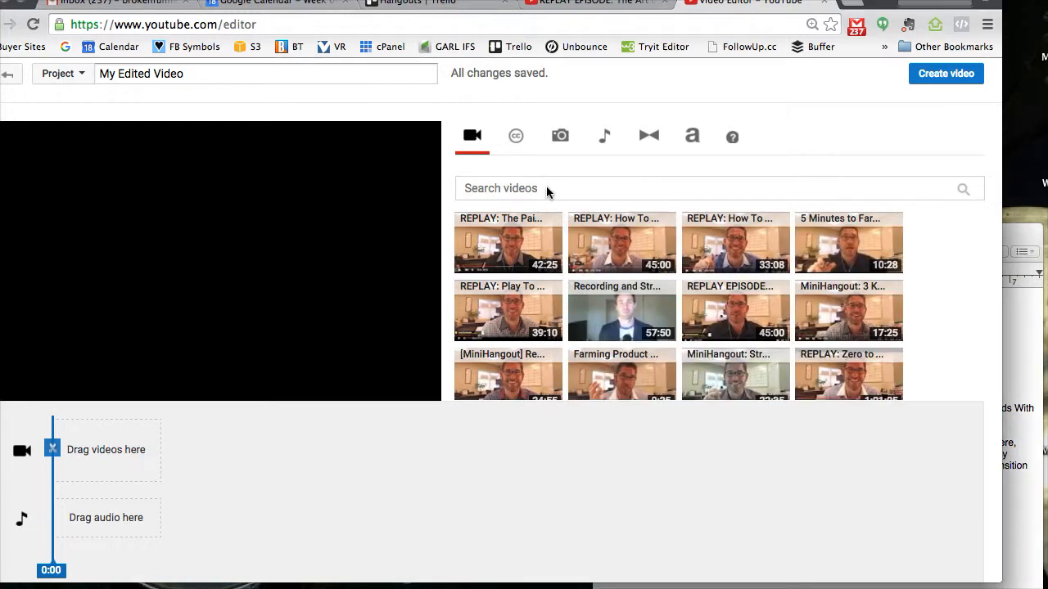
pyautogui.press('cmd+v')
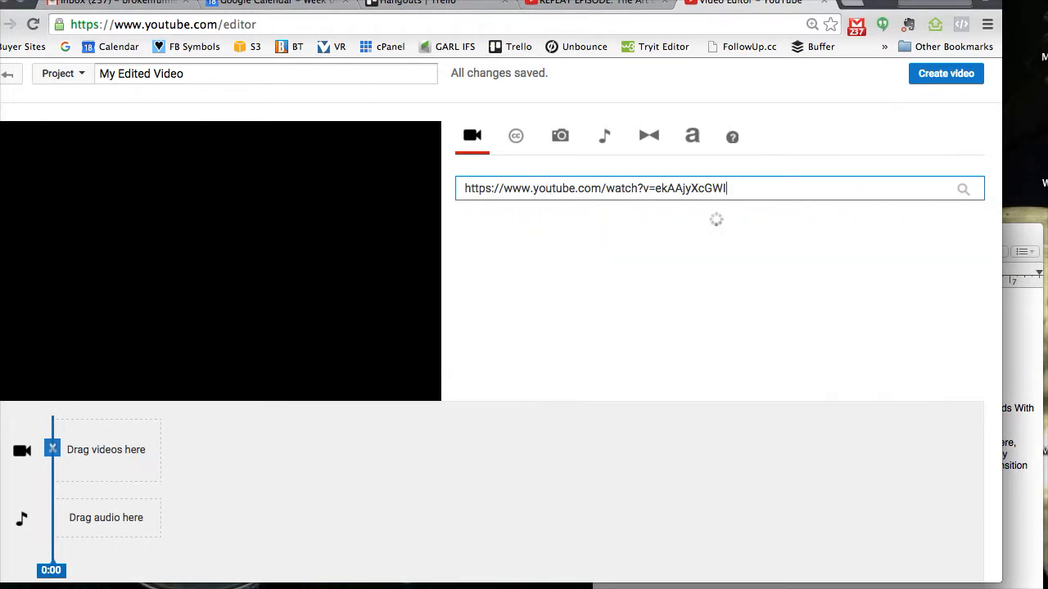
pyautogui.moveTo(508, 242); pyautogui.dragTo(98, 455)
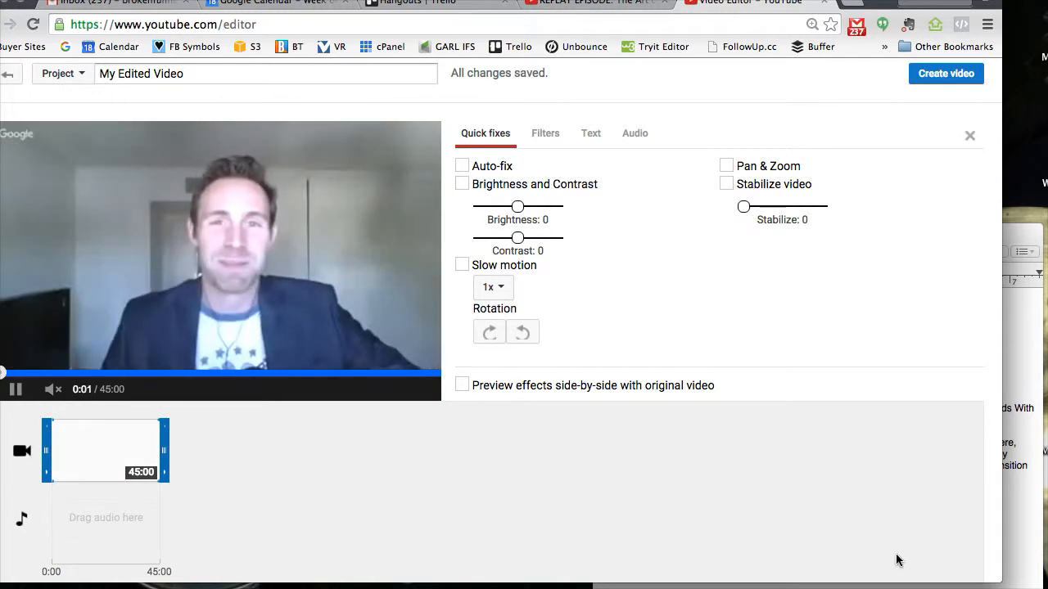
# - Split the episode on the timeline at 17:38, the clip's start time in the notes
pyautogui.scroll(-1, 897, 561)
pyautogui.moveTo(897, 559); pyautogui.dragTo(911, 561)
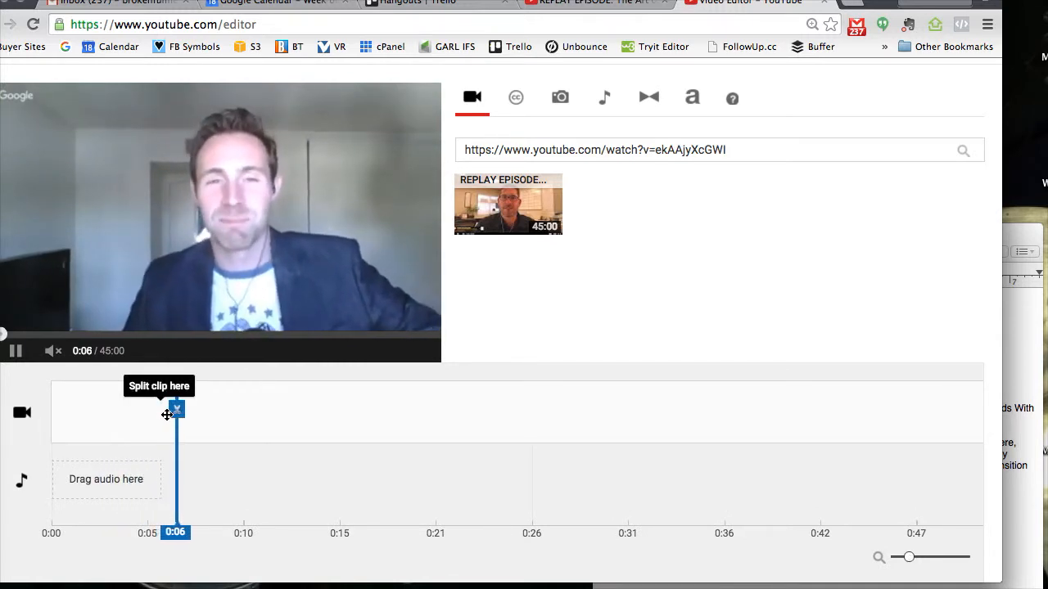
pyautogui.click(11, 351)
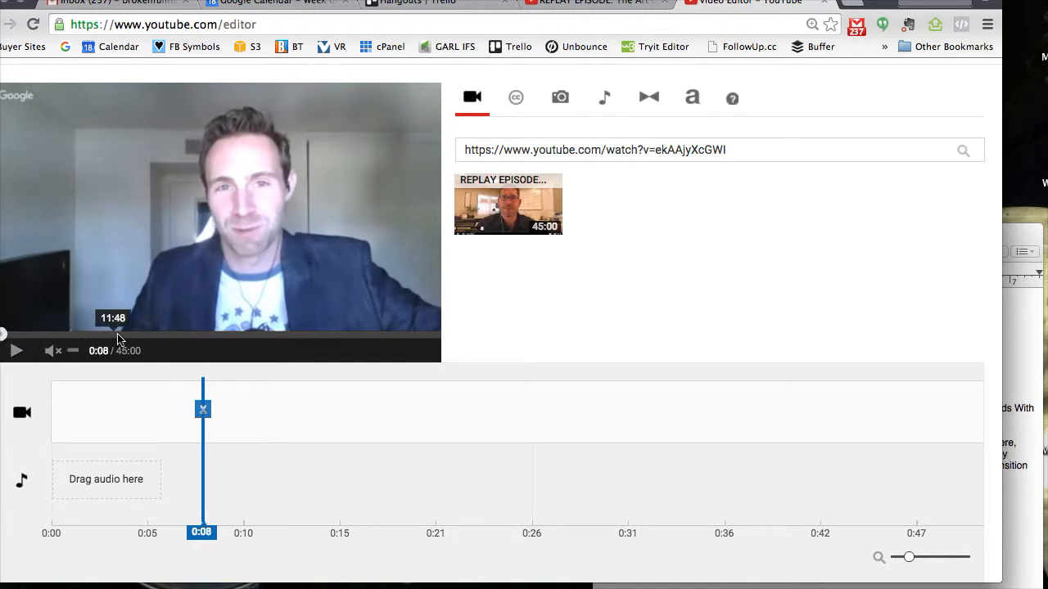
pyautogui.click(1018, 370)
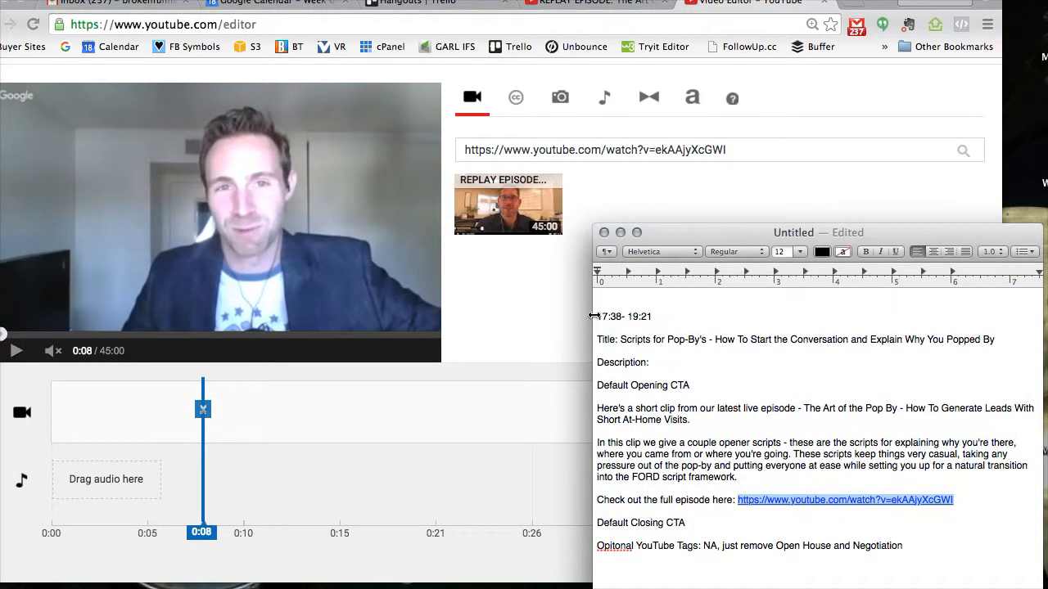
pyautogui.moveTo(597, 317); pyautogui.dragTo(608, 316)
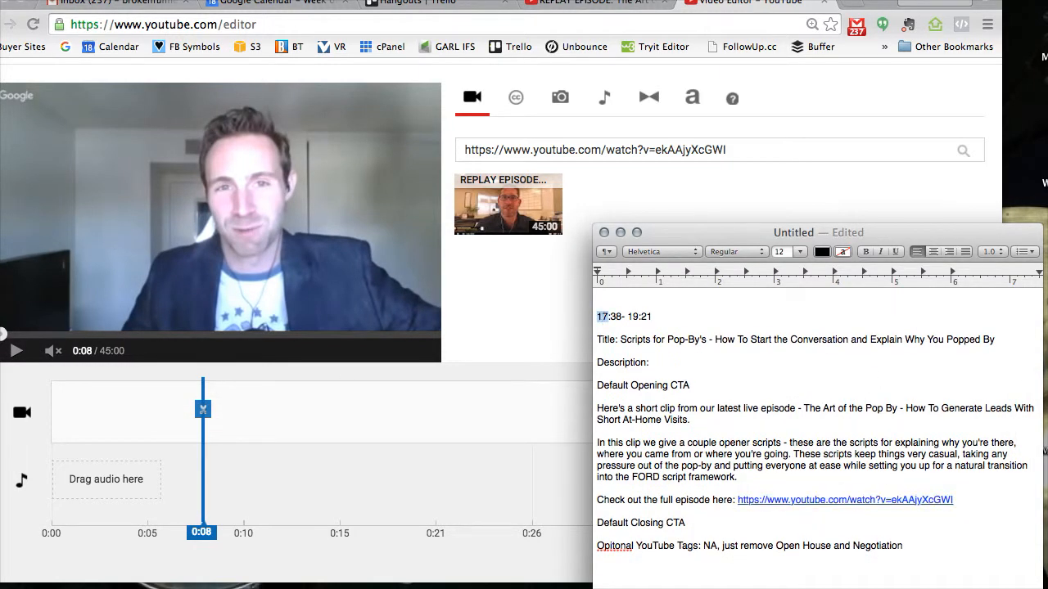
pyautogui.click(194, 229)
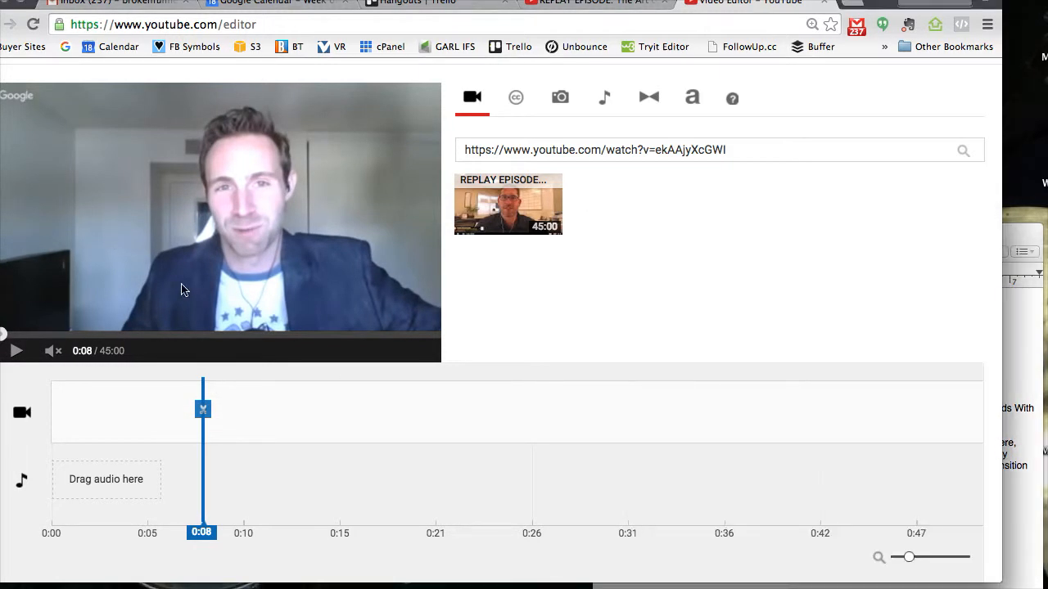
pyautogui.click(168, 335)
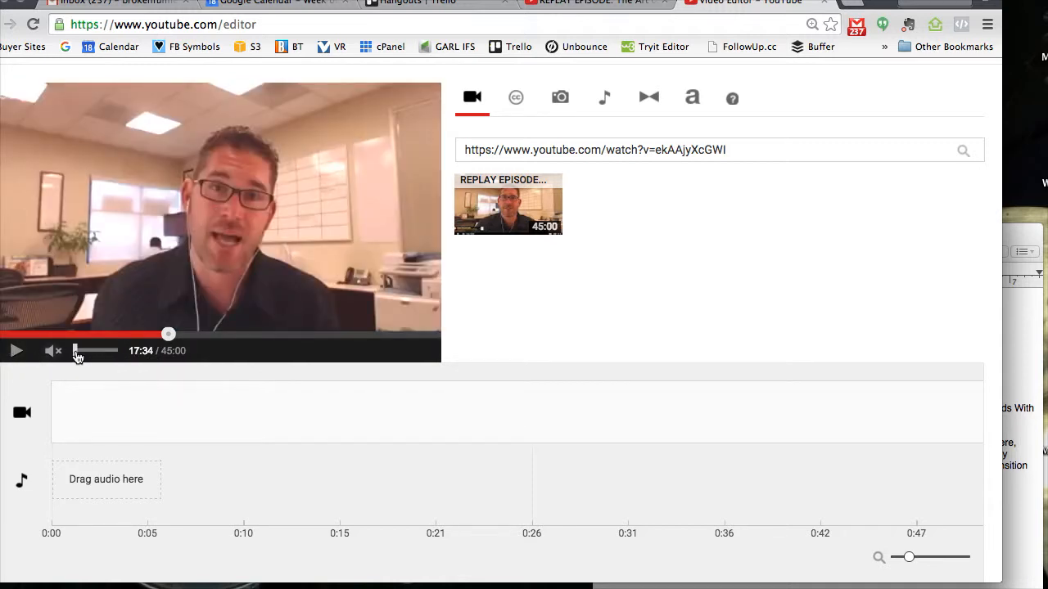
pyautogui.click(14, 355)
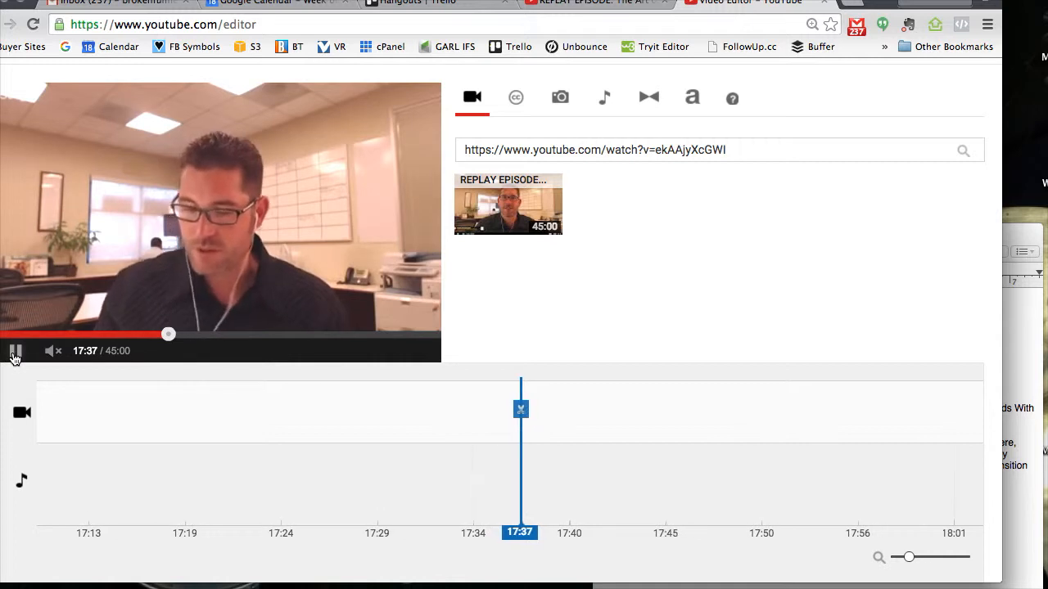
pyautogui.click(14, 355)
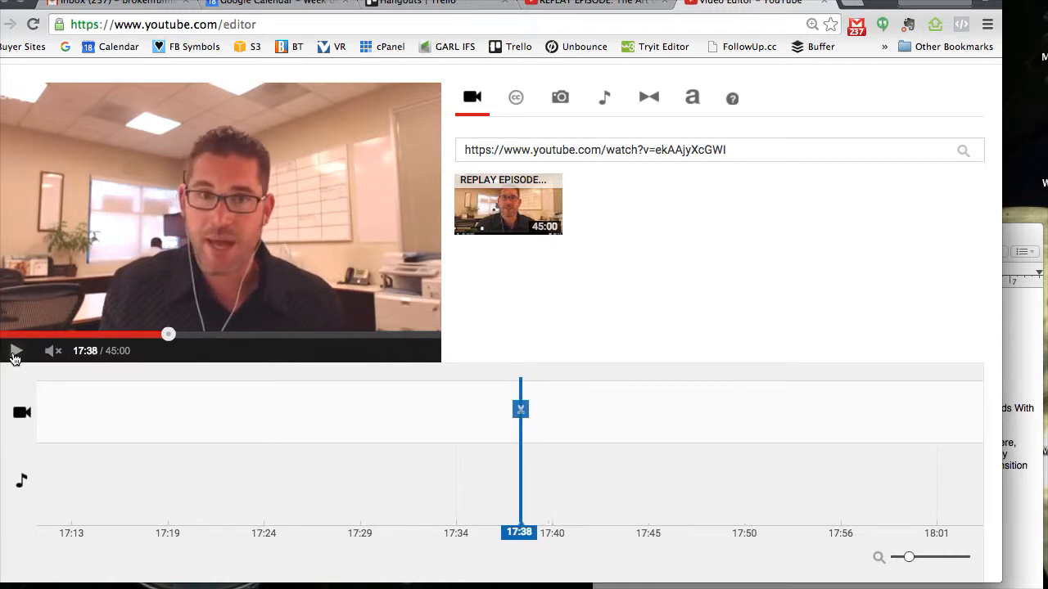
pyautogui.click(516, 410)
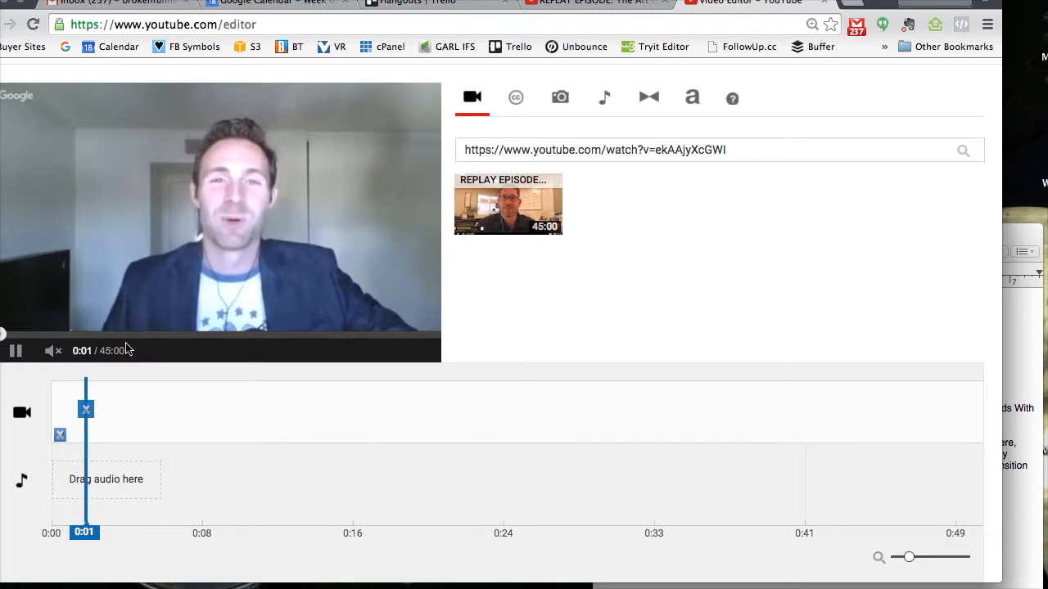
# - Split the episode at 19:21, the clip's end time in the notes
pyautogui.click(1035, 399)
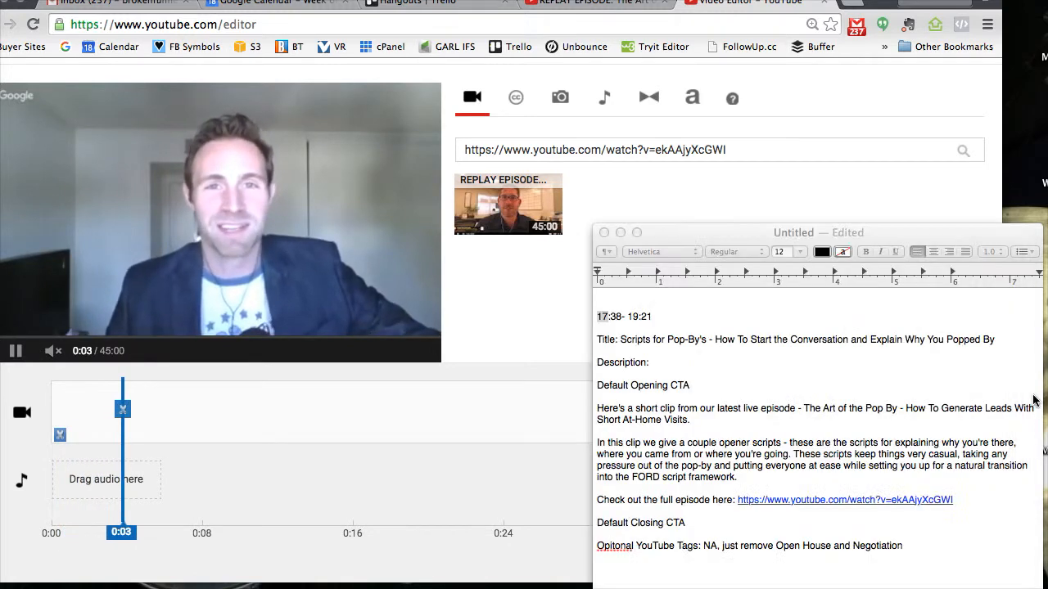
pyautogui.click(517, 328)
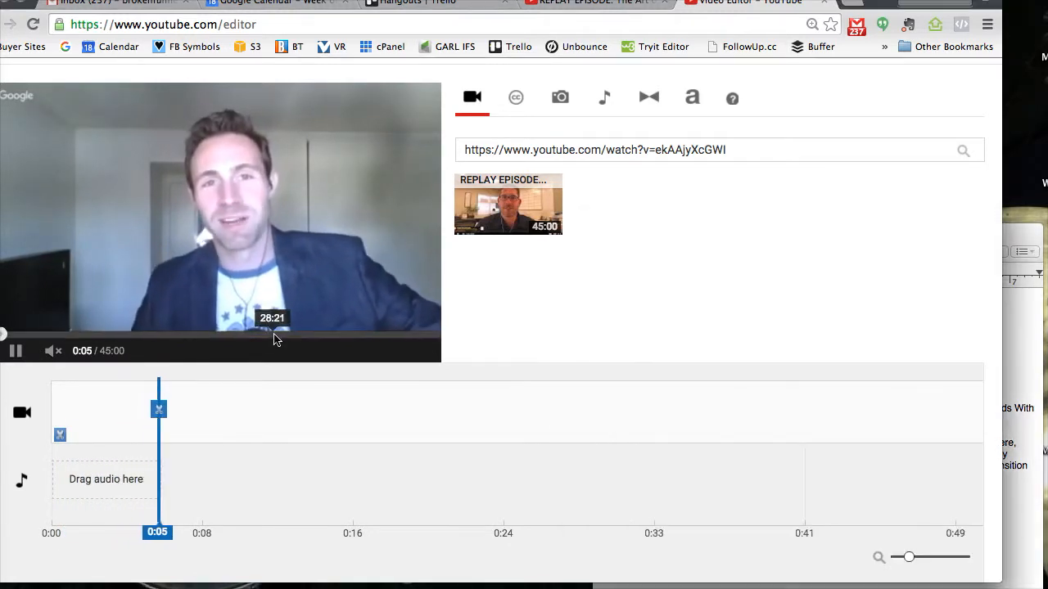
pyautogui.click(185, 334)
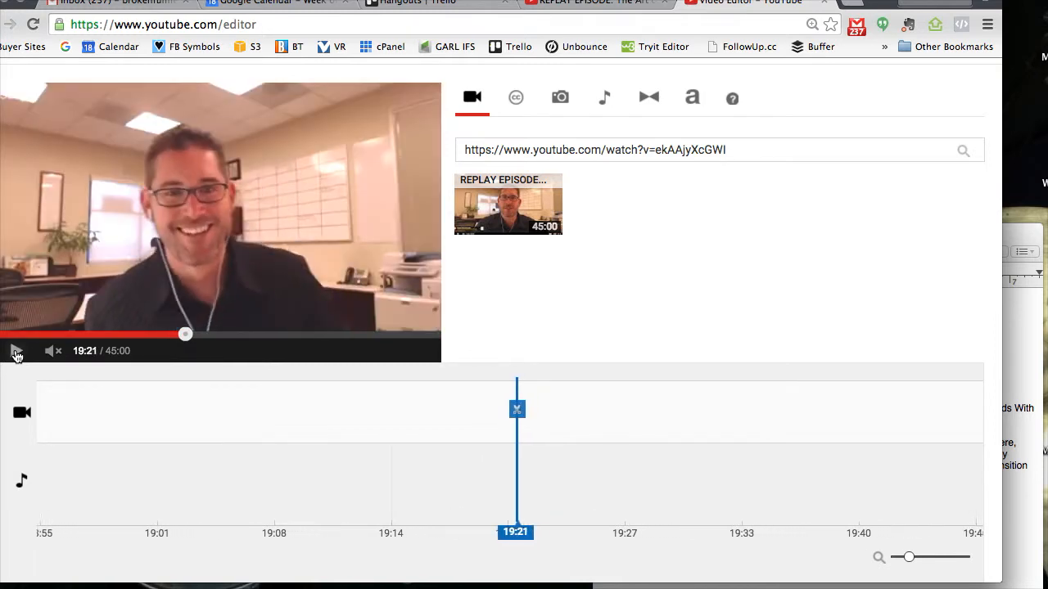
pyautogui.click(15, 352)
pyautogui.click(517, 410)
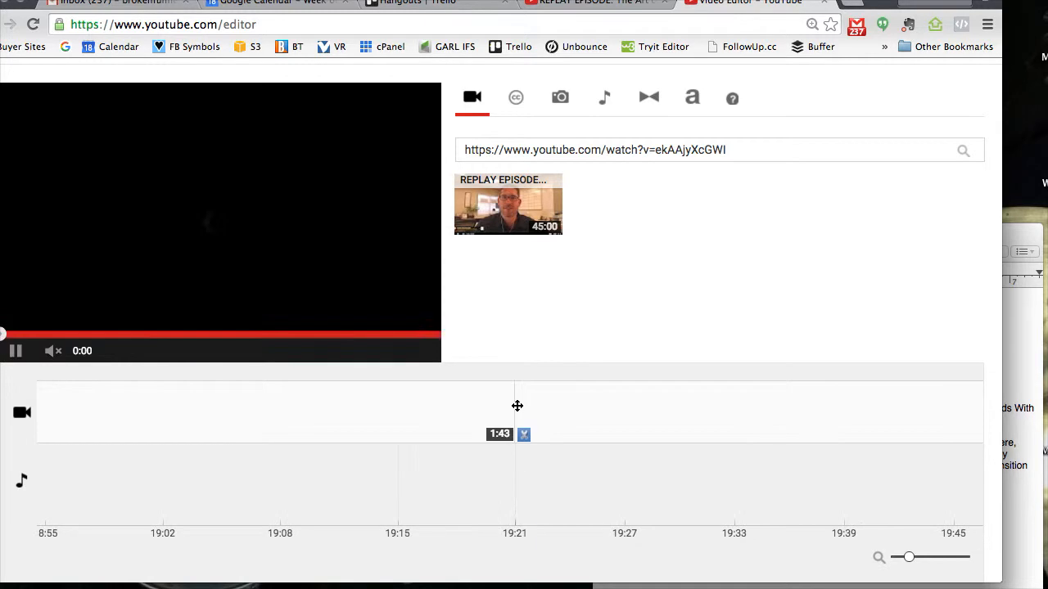
# - Delete the segments before 17:38 and after 19:21, keeping only the middle segment on the timeline
pyautogui.click(895, 559)
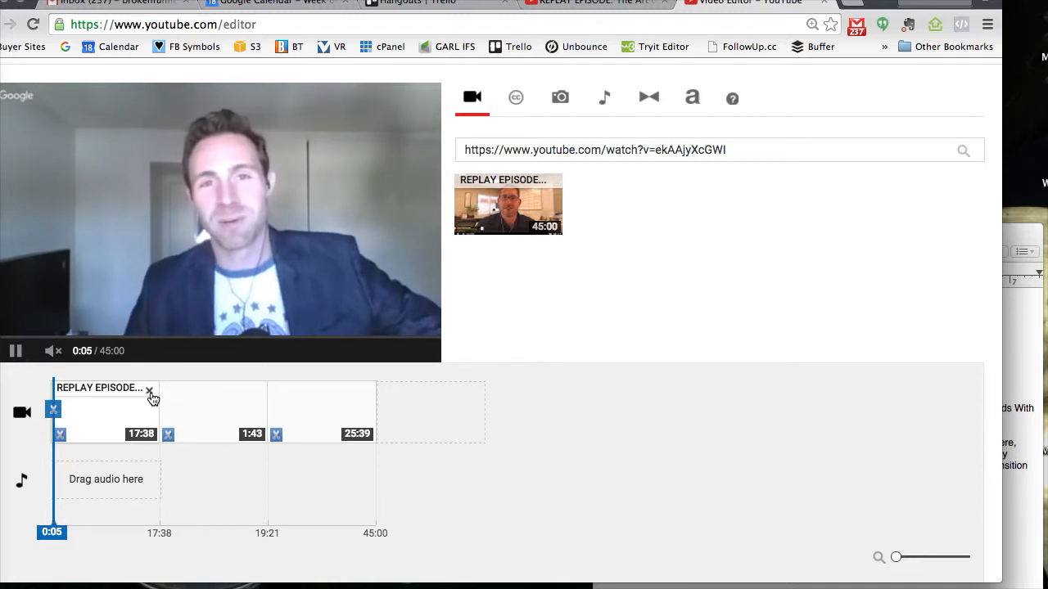
pyautogui.click(150, 392)
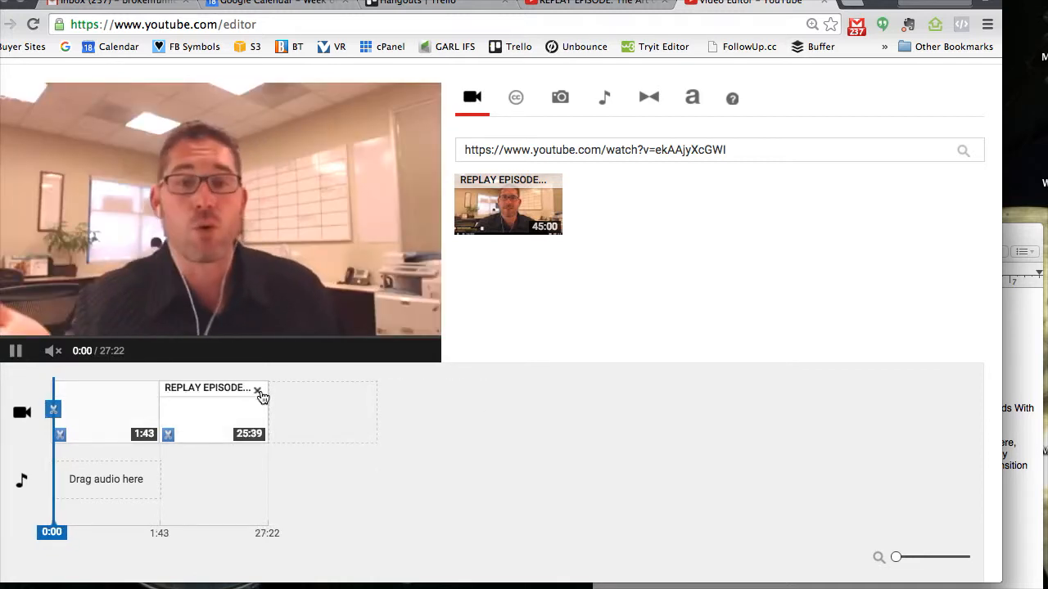
pyautogui.click(257, 390)
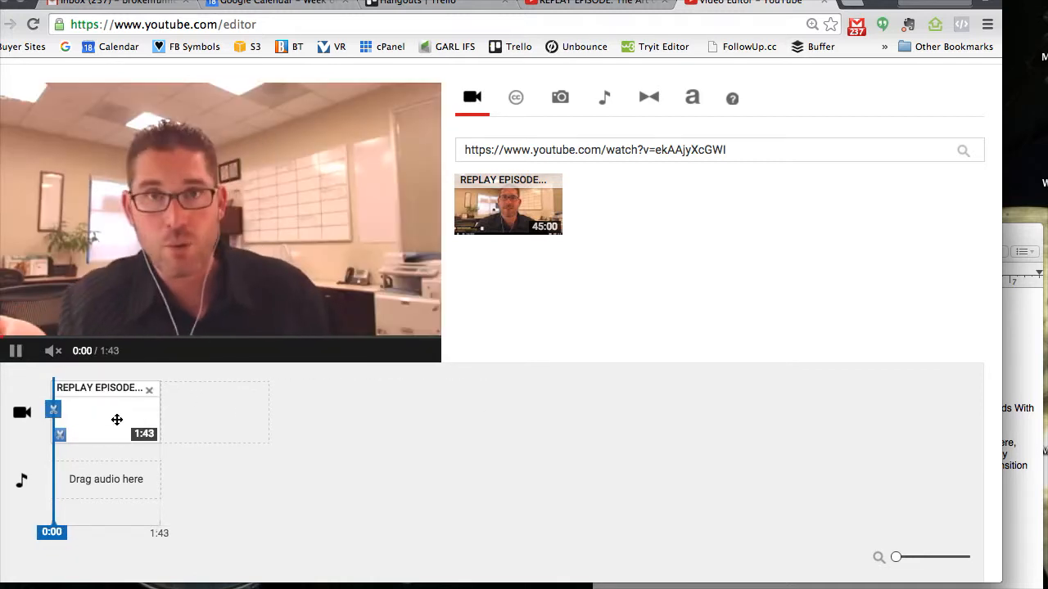
# - Play the clip's opening seconds with sound on to check where it starts
pyautogui.click(13, 354)
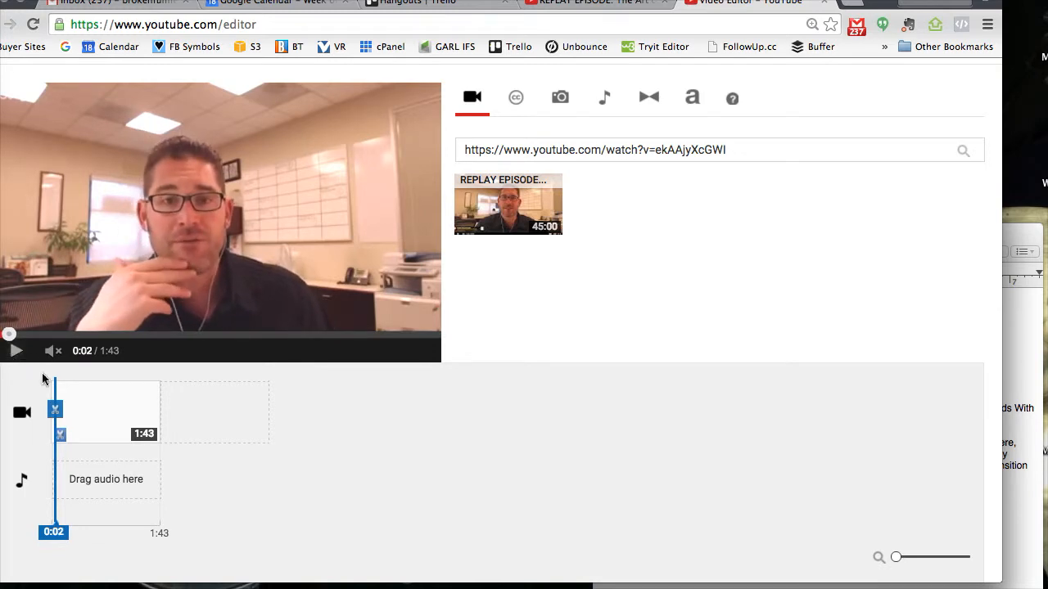
pyautogui.click(918, 558)
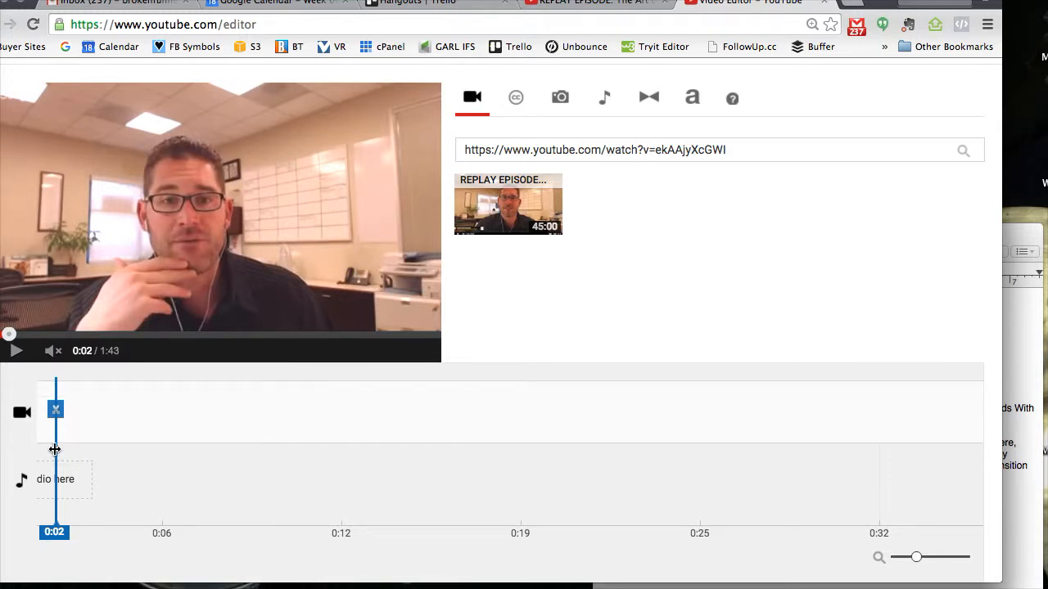
pyautogui.moveTo(54, 450); pyautogui.dragTo(8, 451)
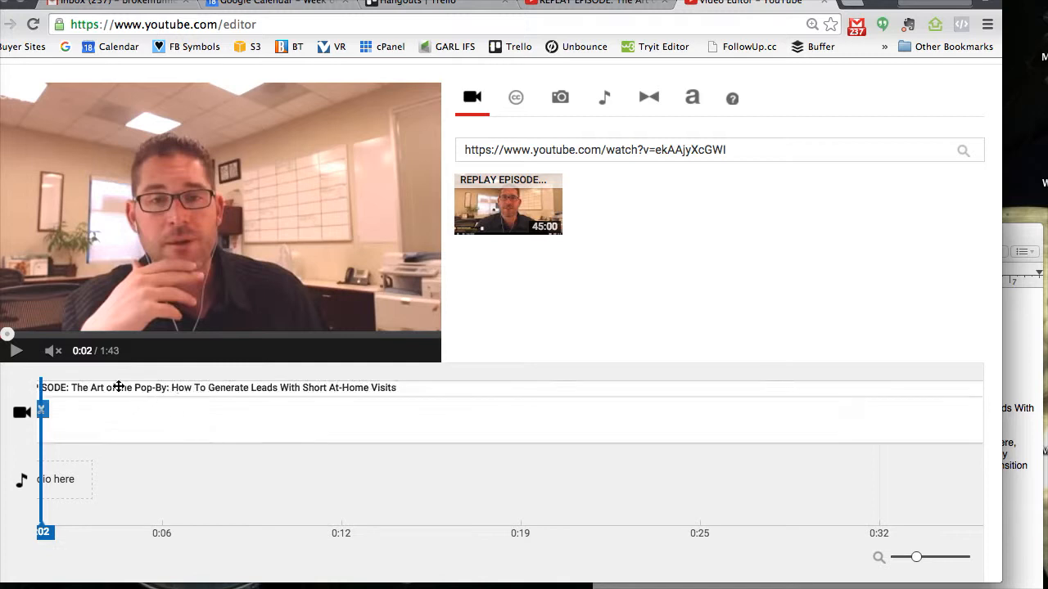
pyautogui.moveTo(7, 335); pyautogui.dragTo(0, 335)
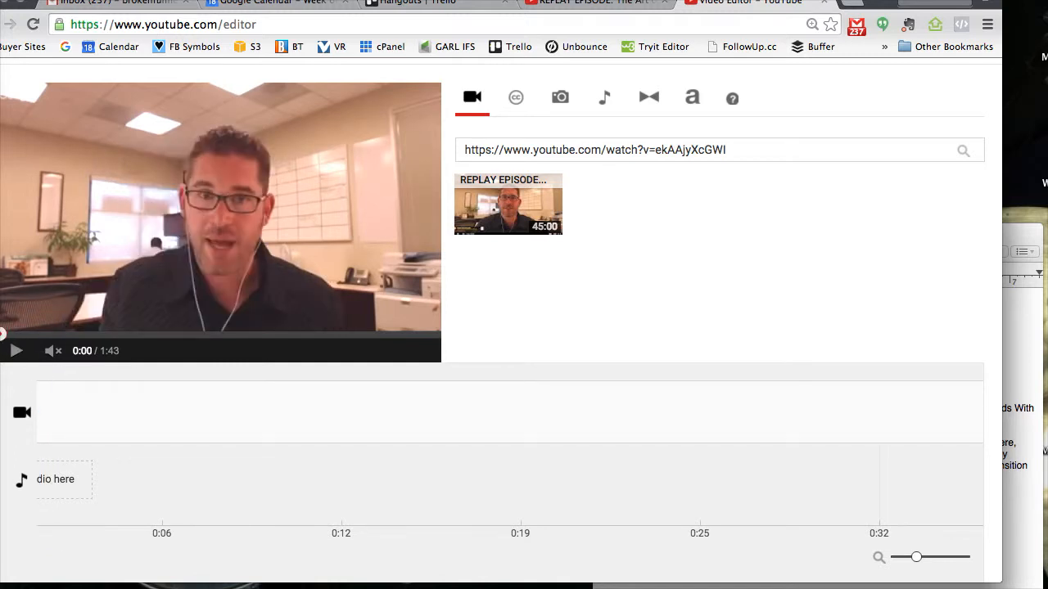
pyautogui.click(53, 354)
pyautogui.click(15, 351)
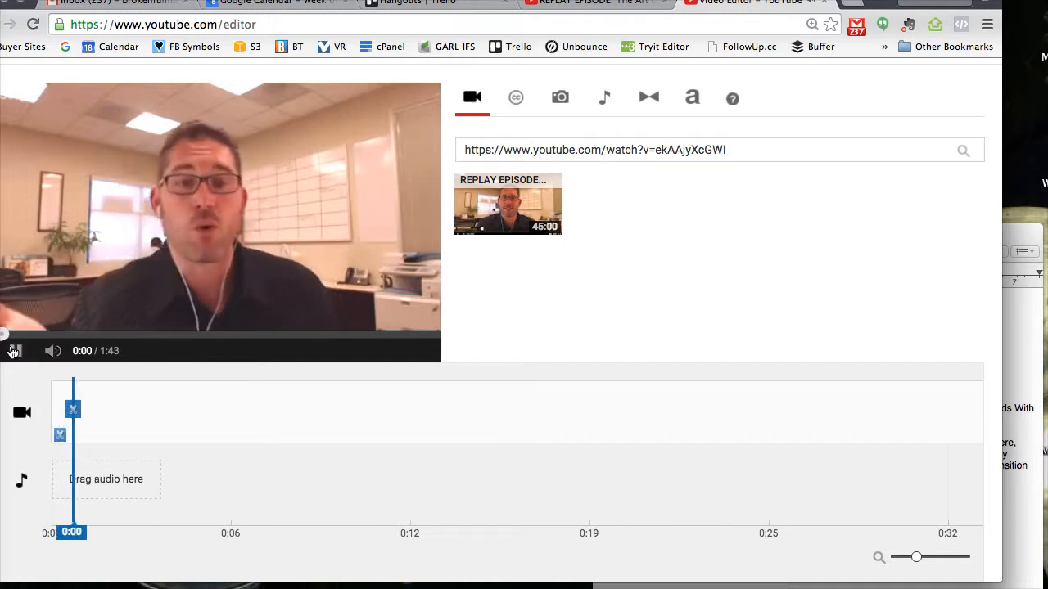
pyautogui.click(14, 351)
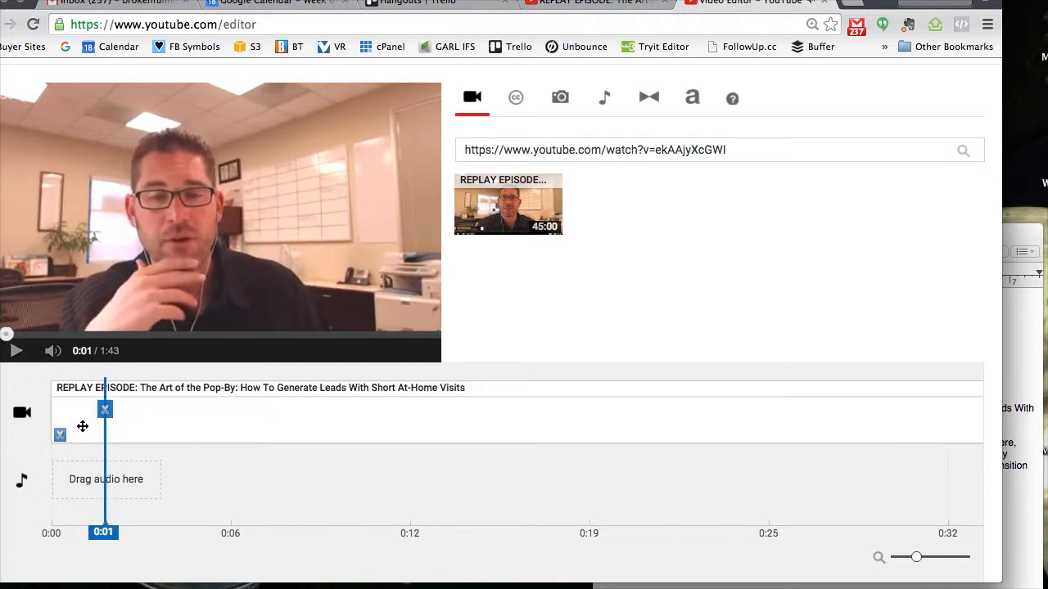
# - Extend the clip's start about 2 seconds earlier on the timeline and preview the new opening
pyautogui.click(66, 390)
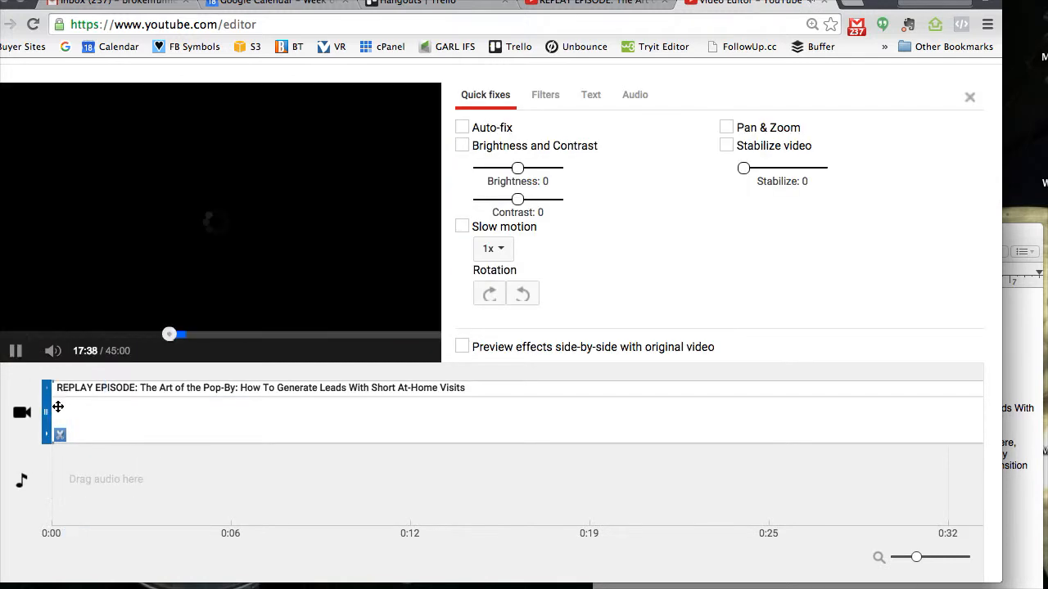
pyautogui.moveTo(46, 409); pyautogui.dragTo(37, 417)
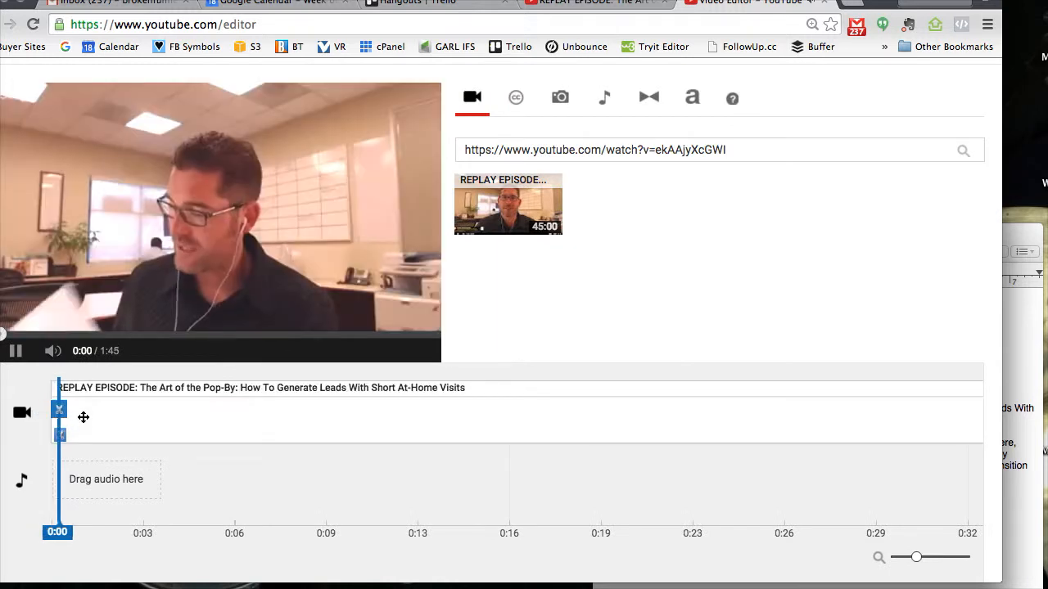
pyautogui.click(14, 352)
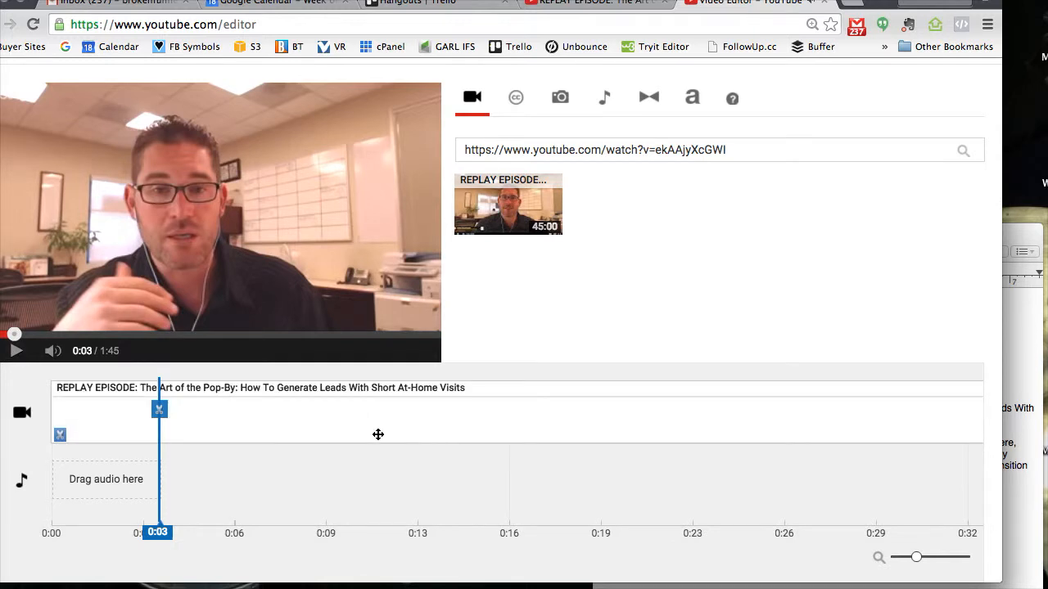
# - Play the last seconds of the clip to check where it ends
pyautogui.moveTo(914, 559); pyautogui.dragTo(909, 560)
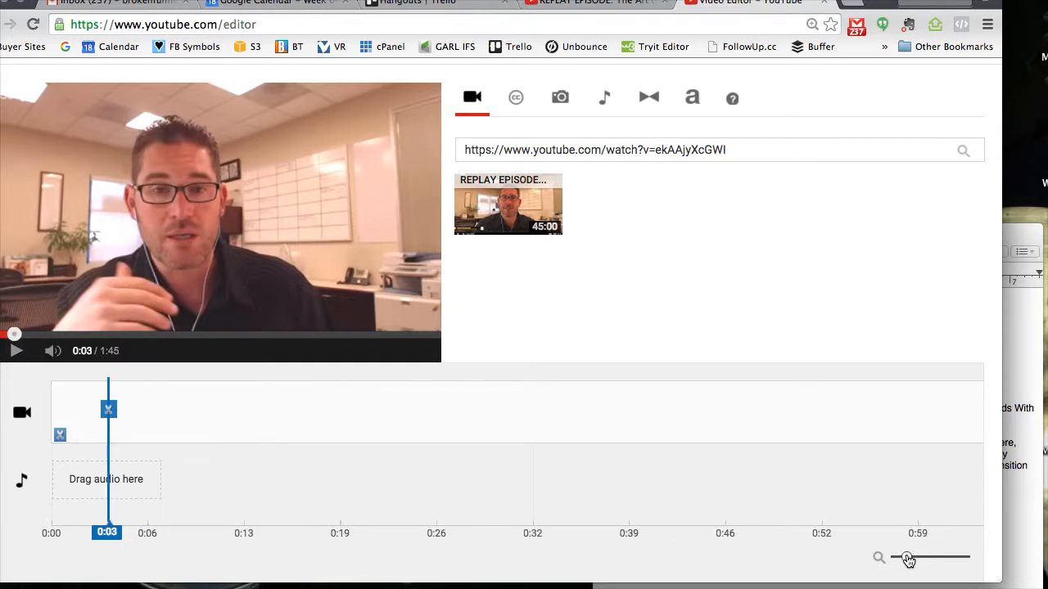
pyautogui.click(425, 335)
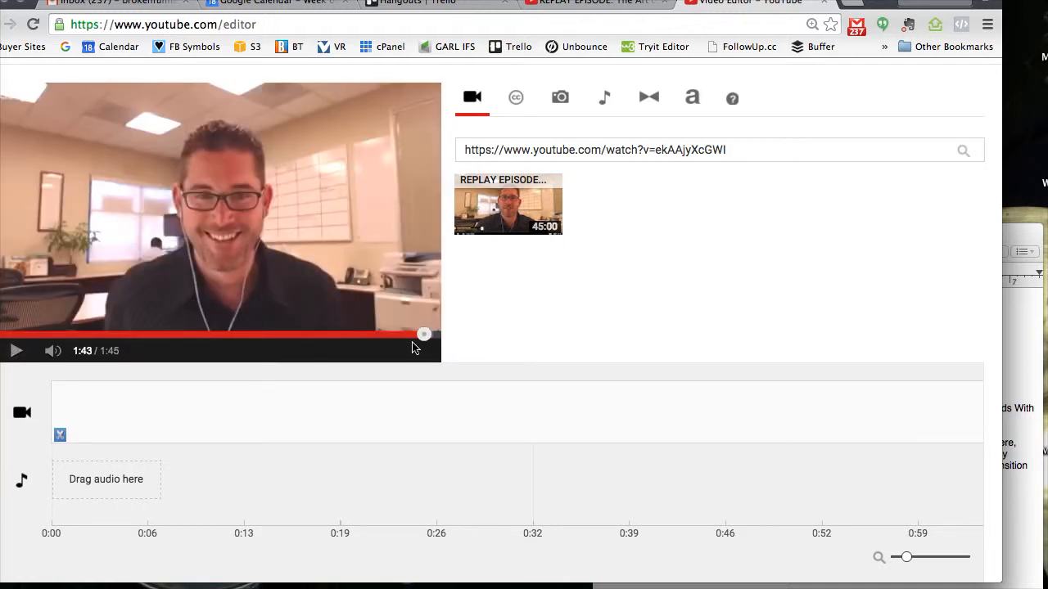
pyautogui.click(410, 335)
pyautogui.click(12, 350)
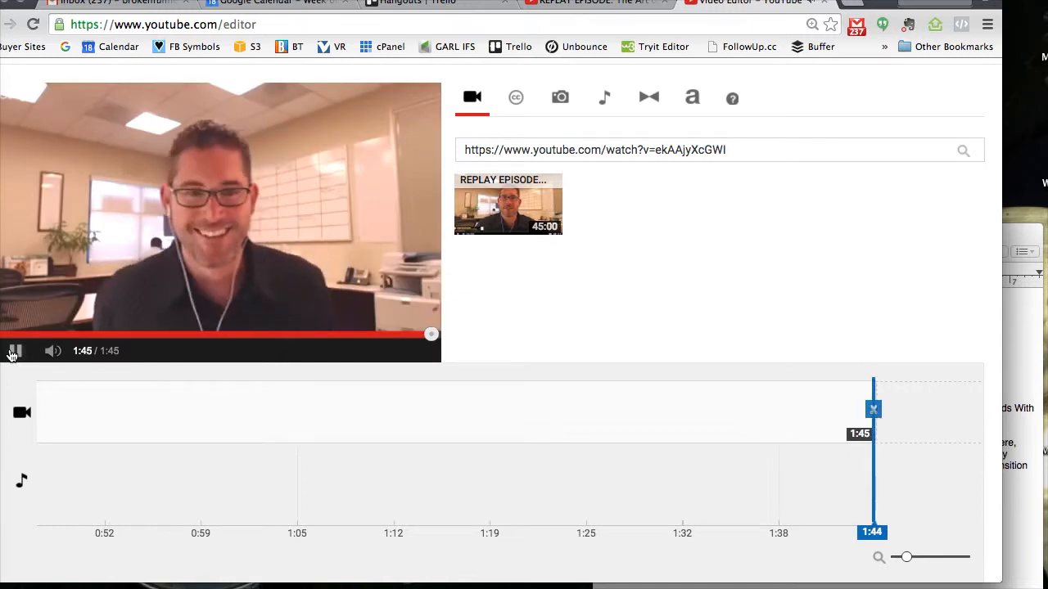
# - Add a Crossfade transition at the clip's end and another at its start, and preview the ending
pyautogui.click(649, 100)
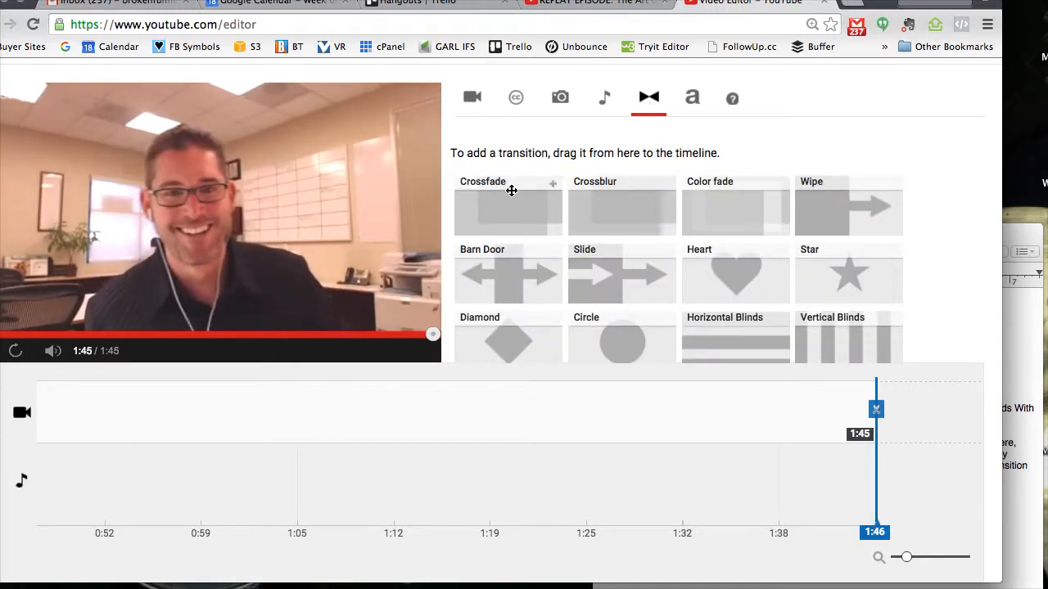
pyautogui.moveTo(508, 202); pyautogui.dragTo(882, 420)
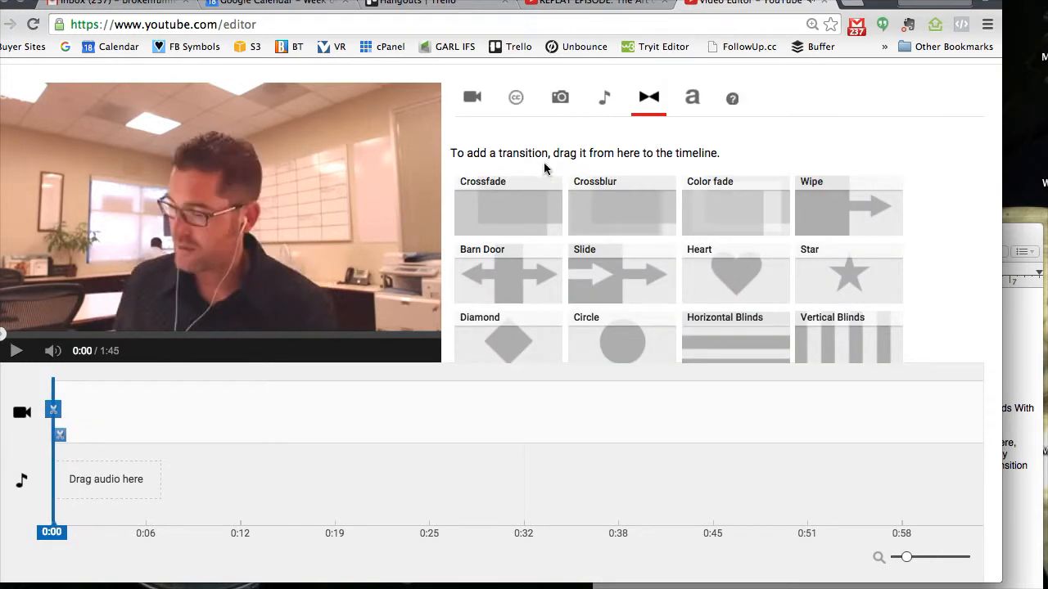
pyautogui.moveTo(515, 205); pyautogui.dragTo(101, 408)
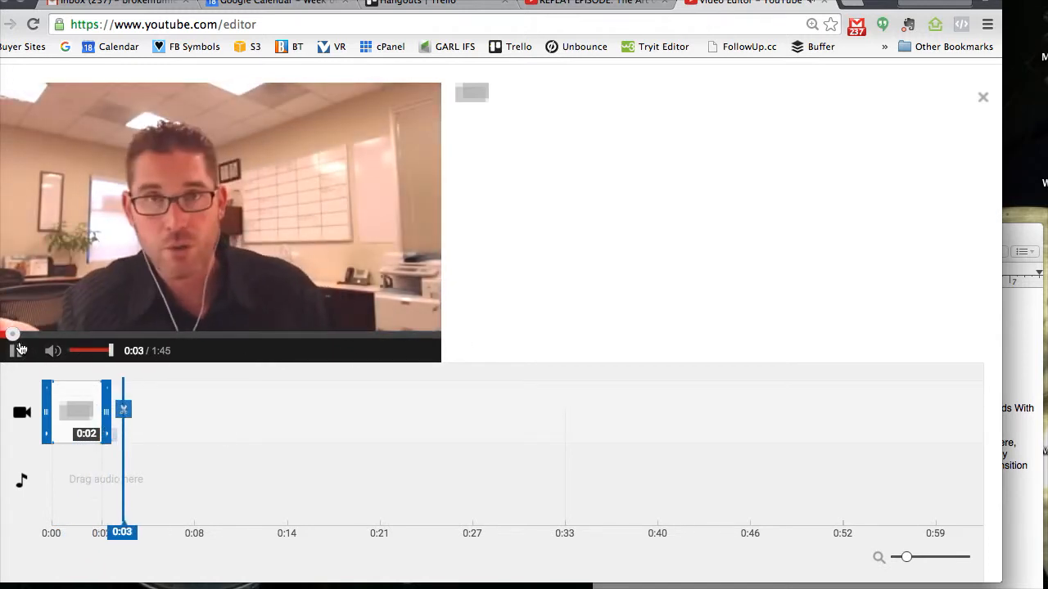
pyautogui.moveTo(16, 336); pyautogui.dragTo(416, 336)
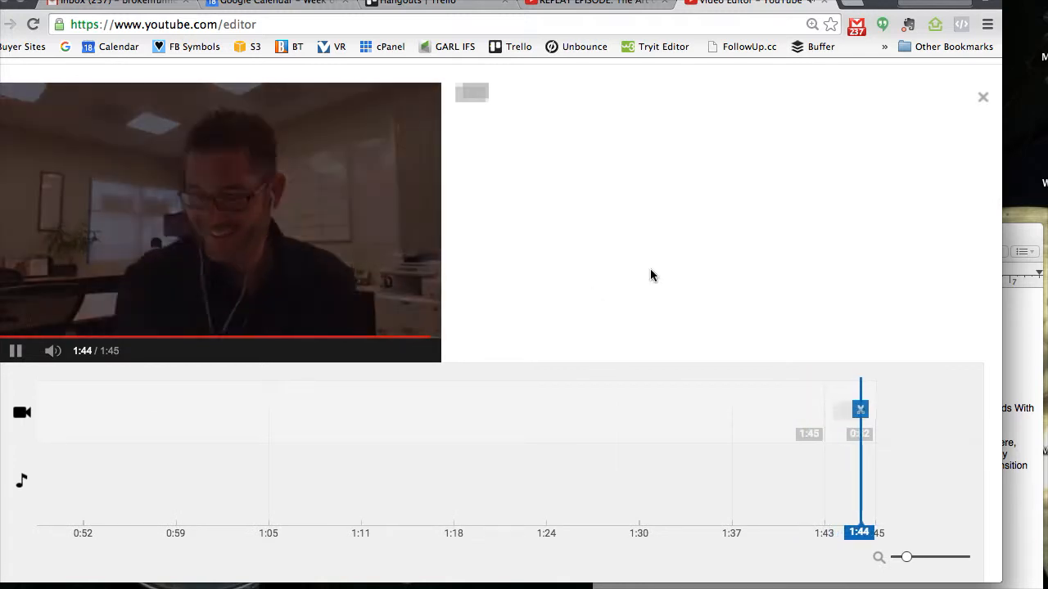
# - Copy the title text "Scripts for Pop-By's - How To Start the Conversation and Explain Why You Popped By" from the notes
pyautogui.scroll(3, 651, 273)
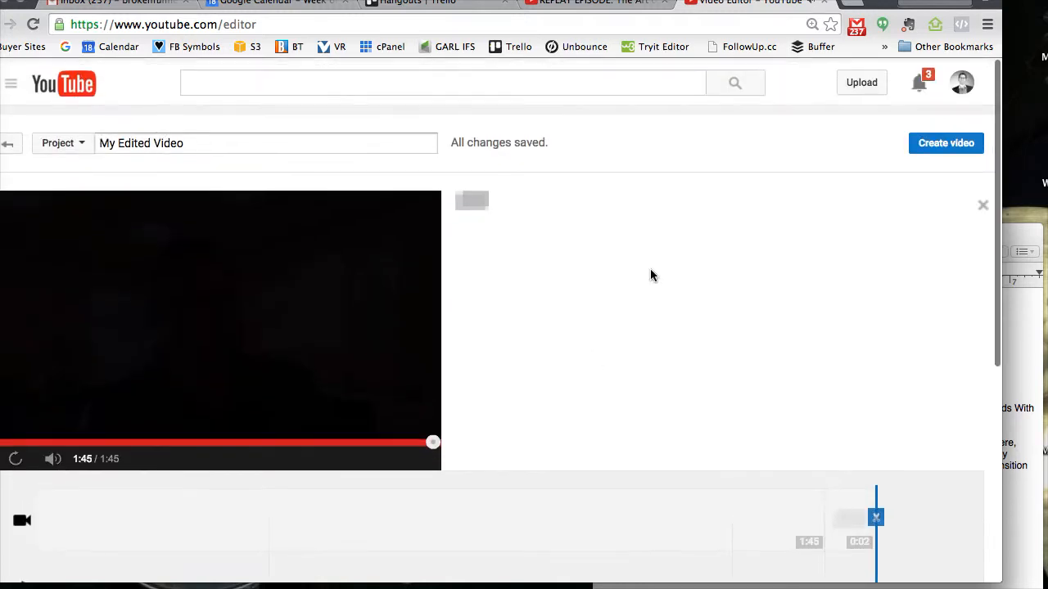
pyautogui.scroll(-3, 650, 275)
pyautogui.scroll(3, 650, 275)
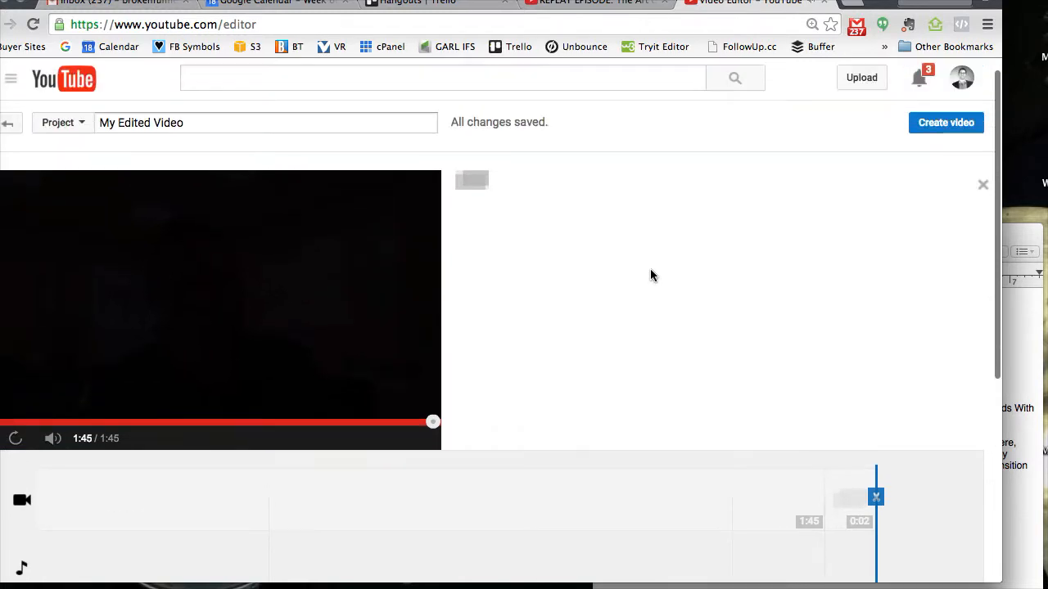
pyautogui.click(1015, 357)
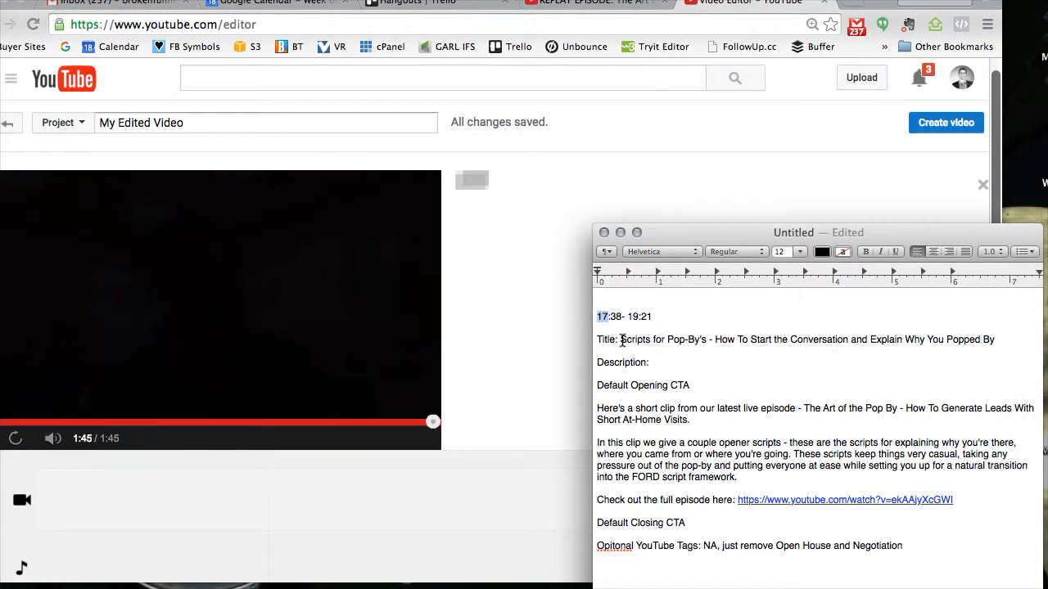
pyautogui.moveTo(621, 340); pyautogui.dragTo(1015, 343)
pyautogui.press('super+c')
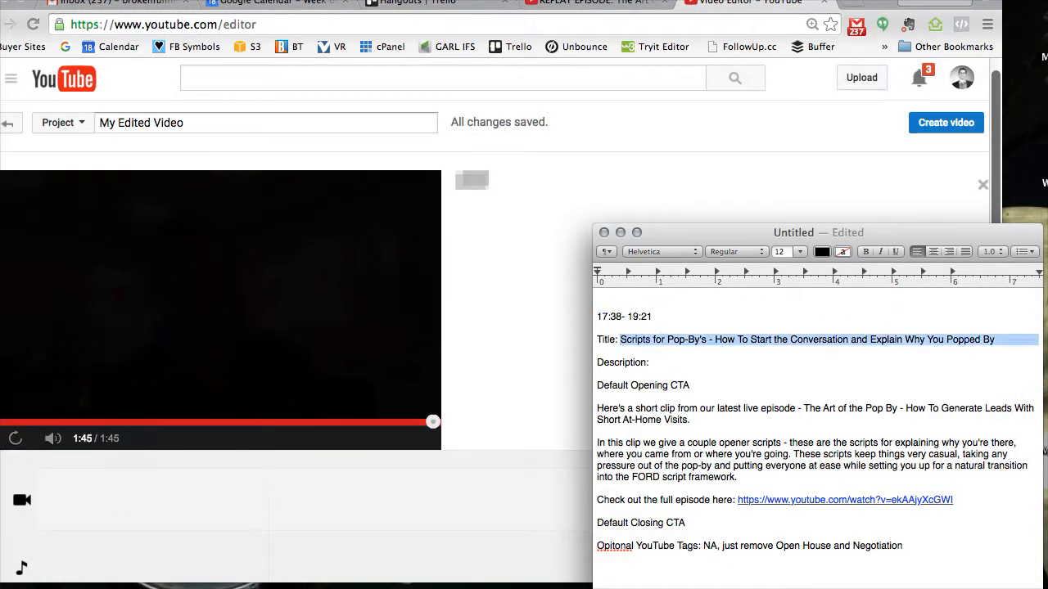
# - Replace the project name with "Real Estate Propecting: " followed by the title copied from the notes
pyautogui.click(197, 115)
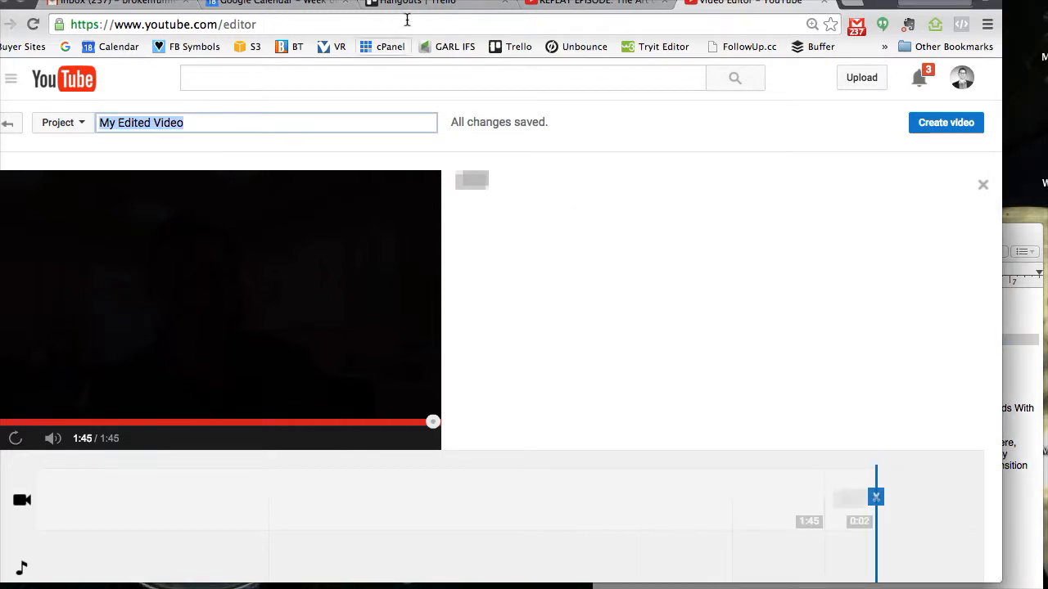
pyautogui.write('Real Estate Propecting:')
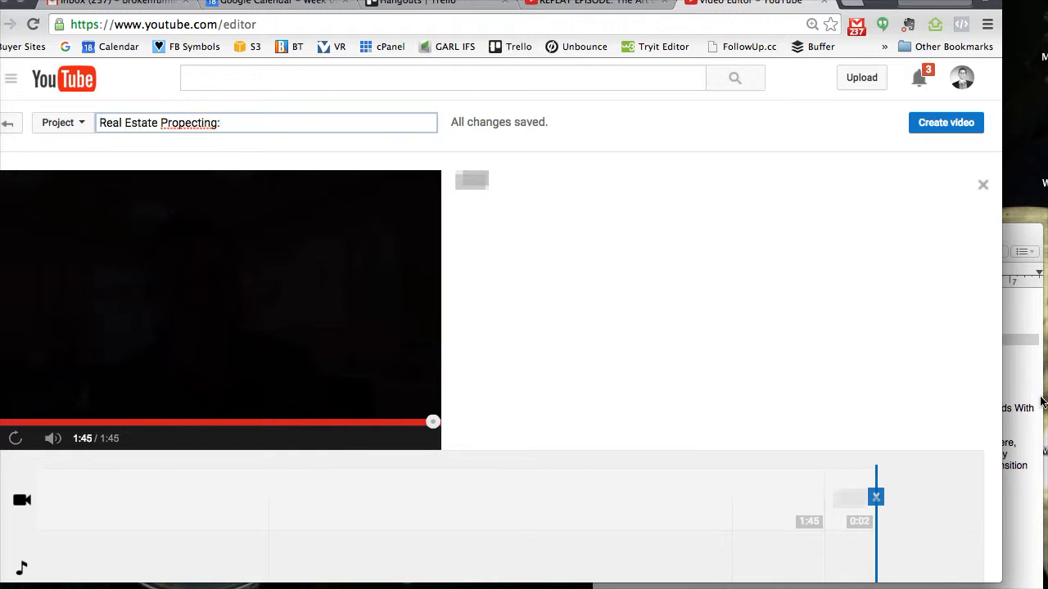
pyautogui.click(1042, 401)
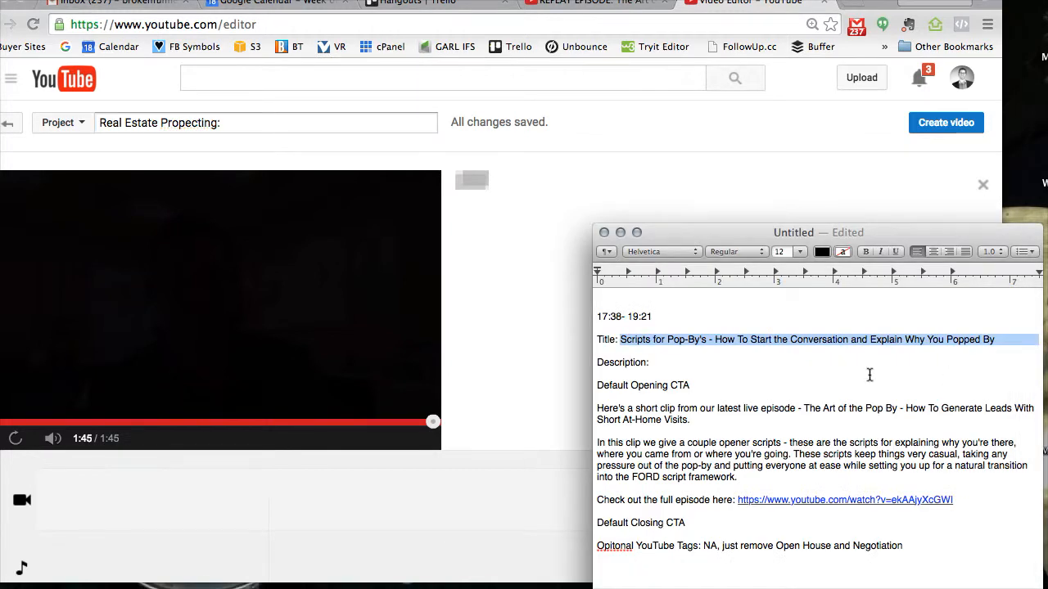
pyautogui.click(285, 124)
pyautogui.press('Right')
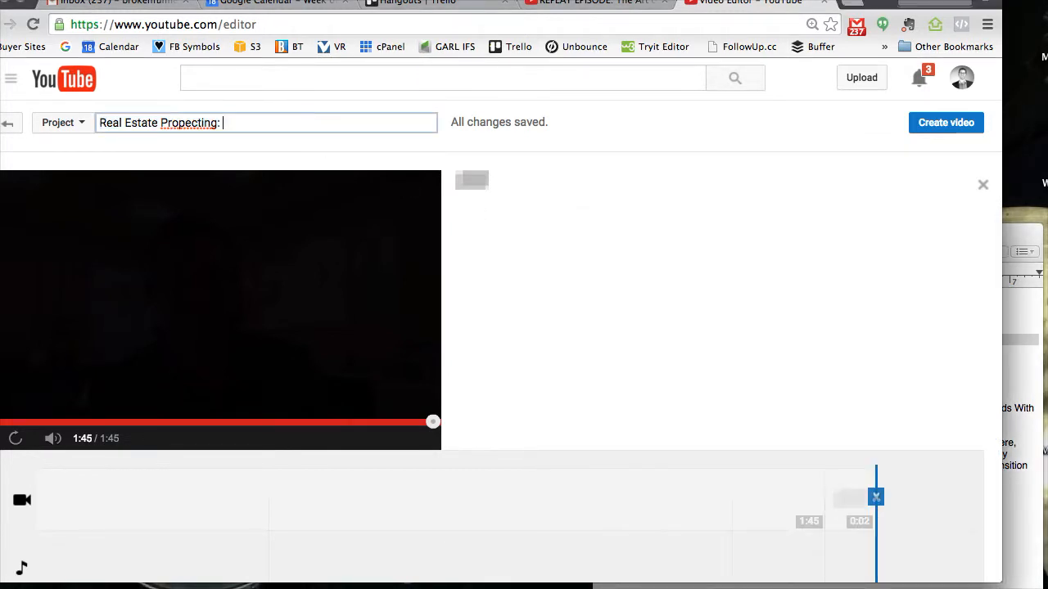
pyautogui.press('super+v')
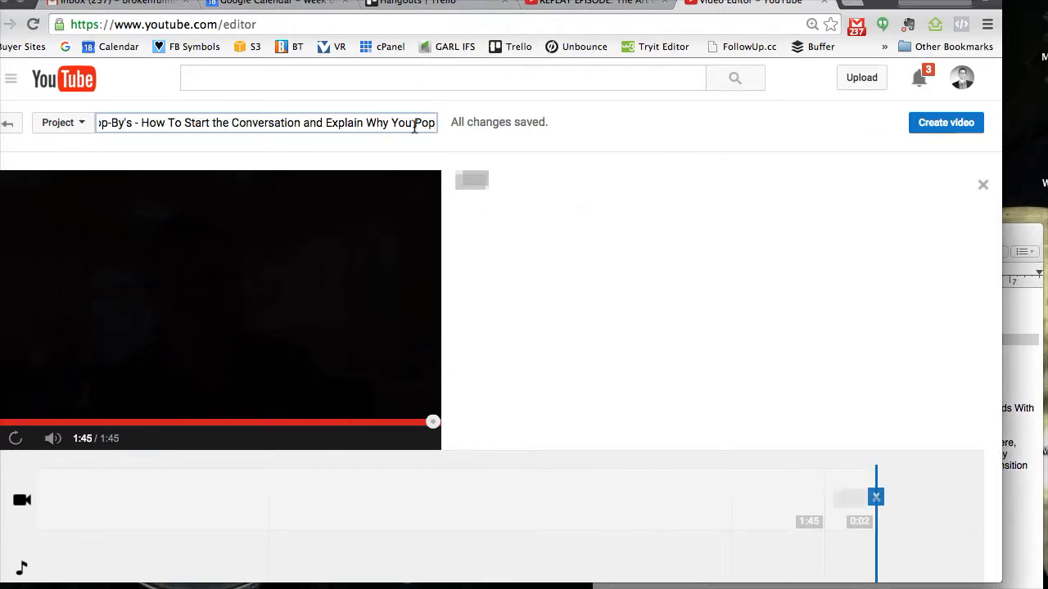
pyautogui.doubleClick(315, 122)
# - Create the video from the project and open its Info and Settings for editing
pyautogui.click(796, 123)
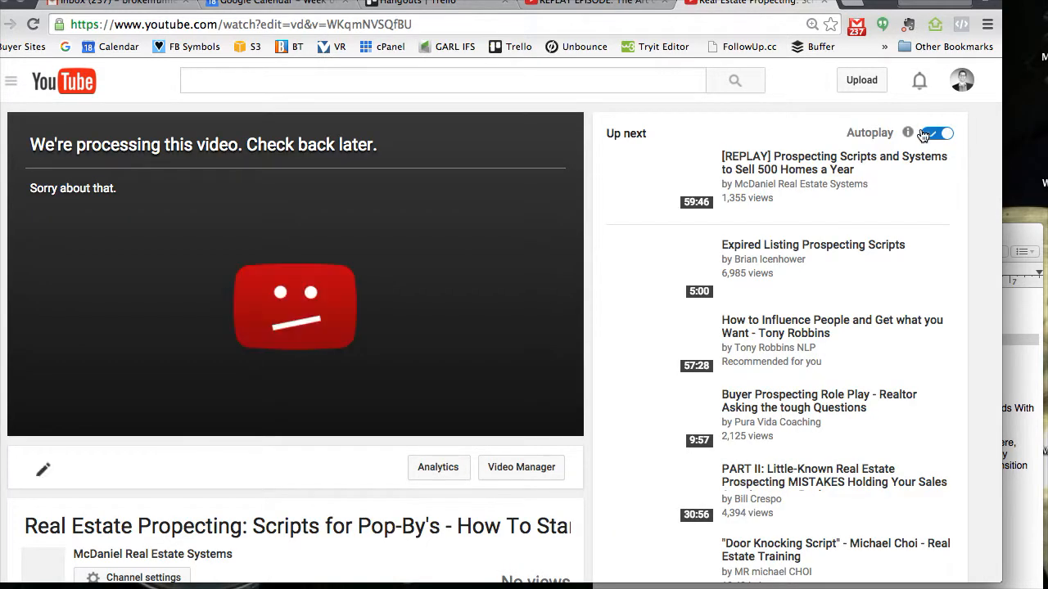
pyautogui.scroll(-4, 251, 358)
pyautogui.scroll(1, 107, 332)
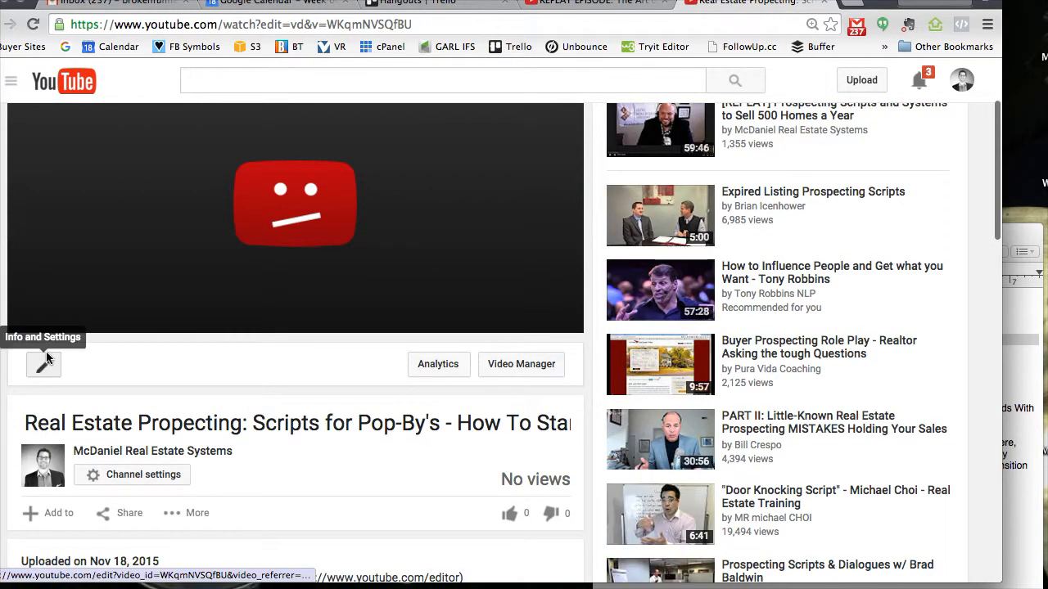
pyautogui.click(39, 375)
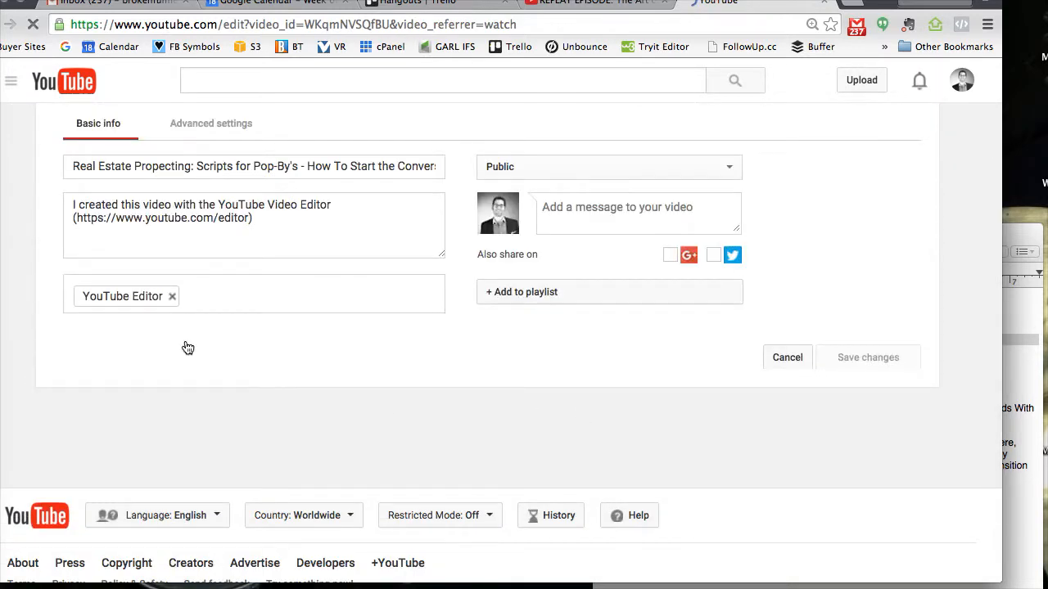
# - Replace the default video description with the notes' text from Default Opening CTA through Default Closing CTA
pyautogui.moveTo(281, 295); pyautogui.dragTo(83, 268)
pyautogui.press('BackSpace')
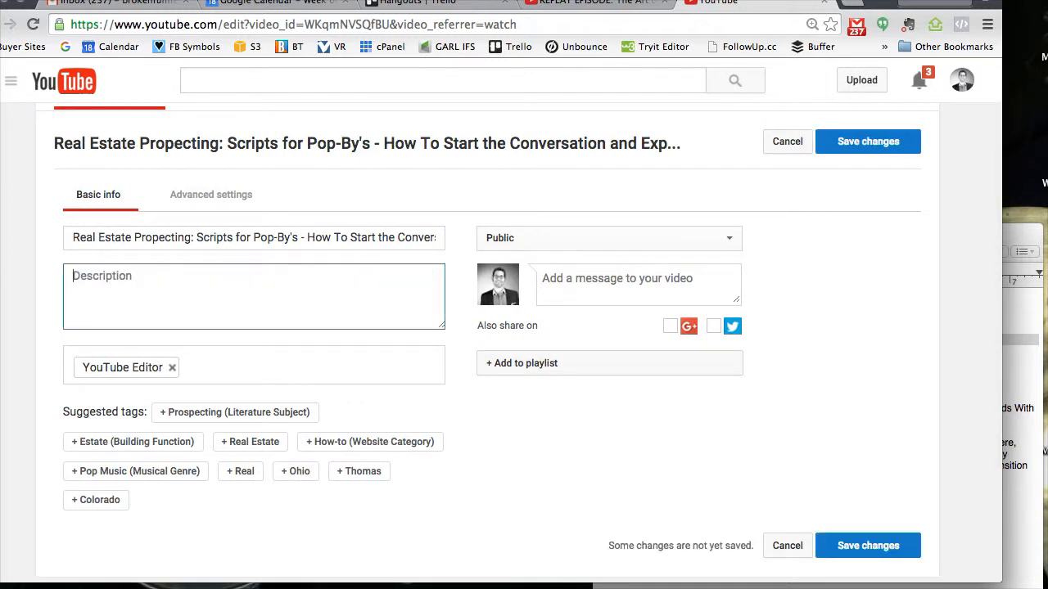
pyautogui.click(1034, 420)
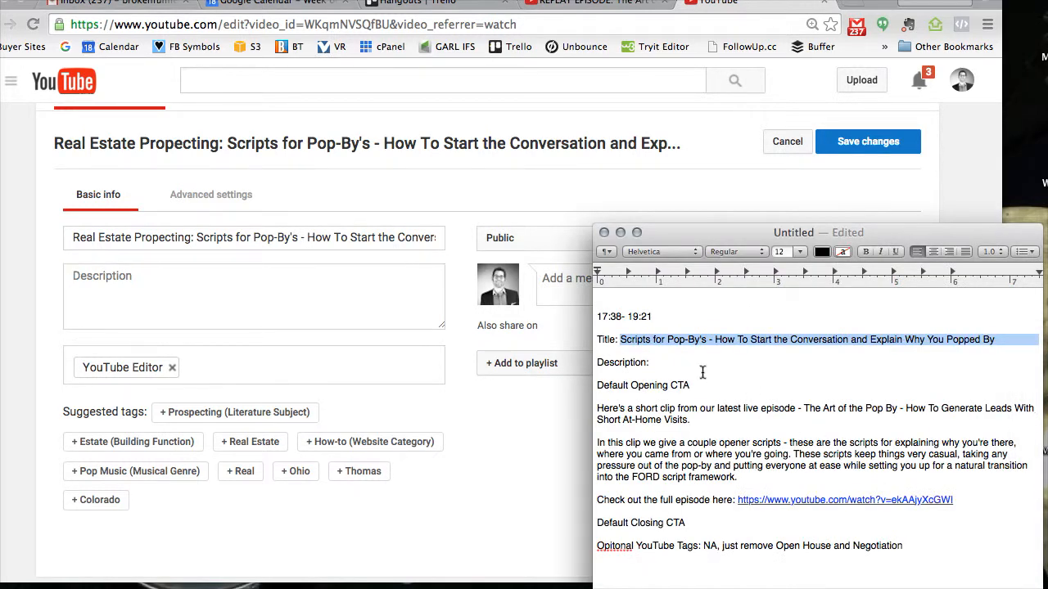
pyautogui.click(604, 376)
pyautogui.moveTo(597, 385); pyautogui.dragTo(688, 526)
pyautogui.press('super+c')
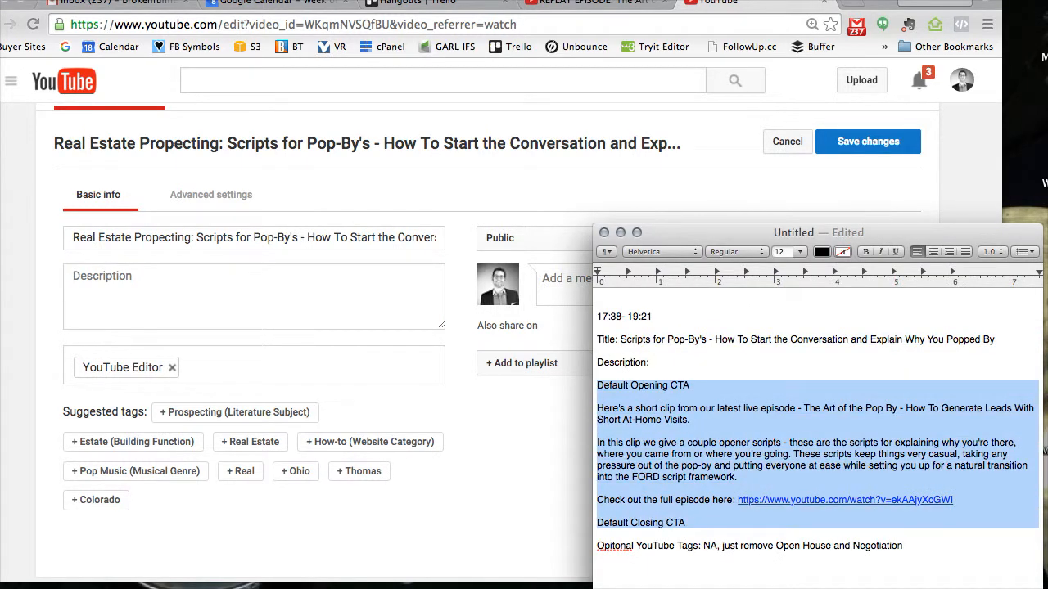
pyautogui.click(126, 300)
pyautogui.press('super+v')
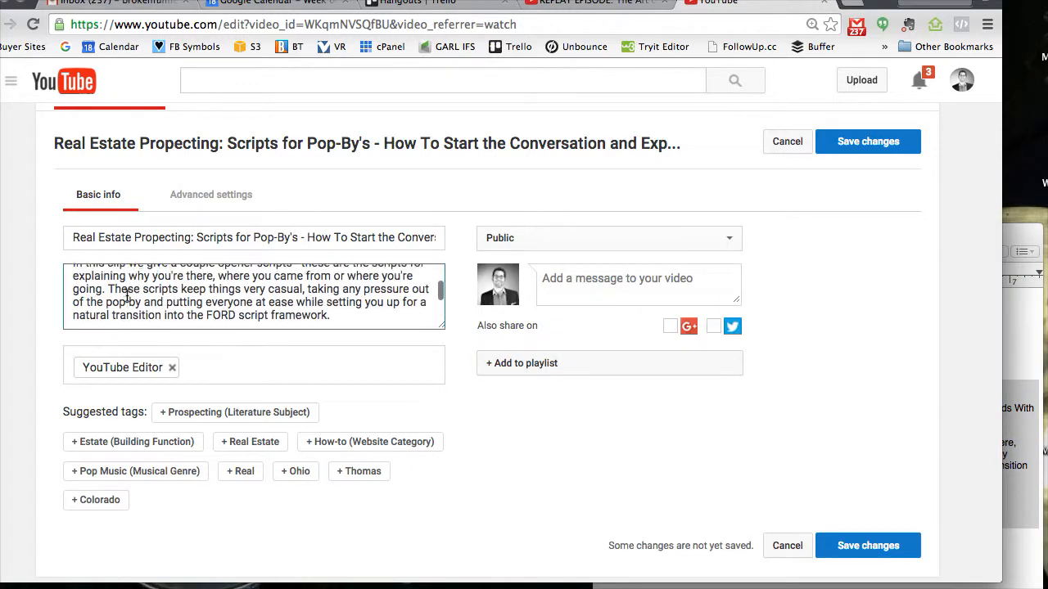
# - Replace the "Default Opening CTA" placeholder in the video description with the opening CTA paragraph from the MRES YouTube Standards document
pyautogui.scroll(6, 126, 297)
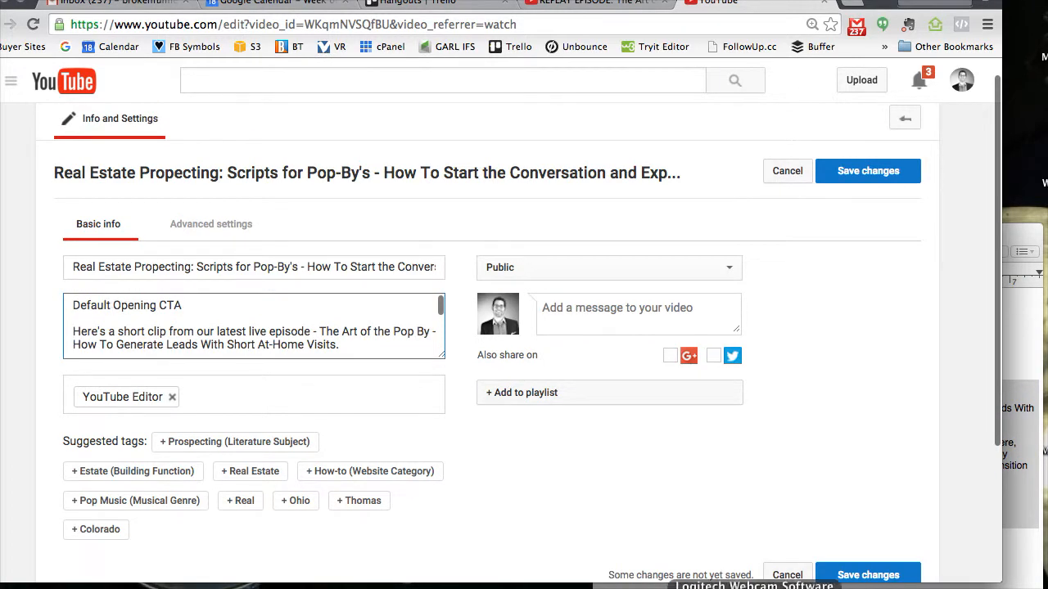
pyautogui.click(820, 588)
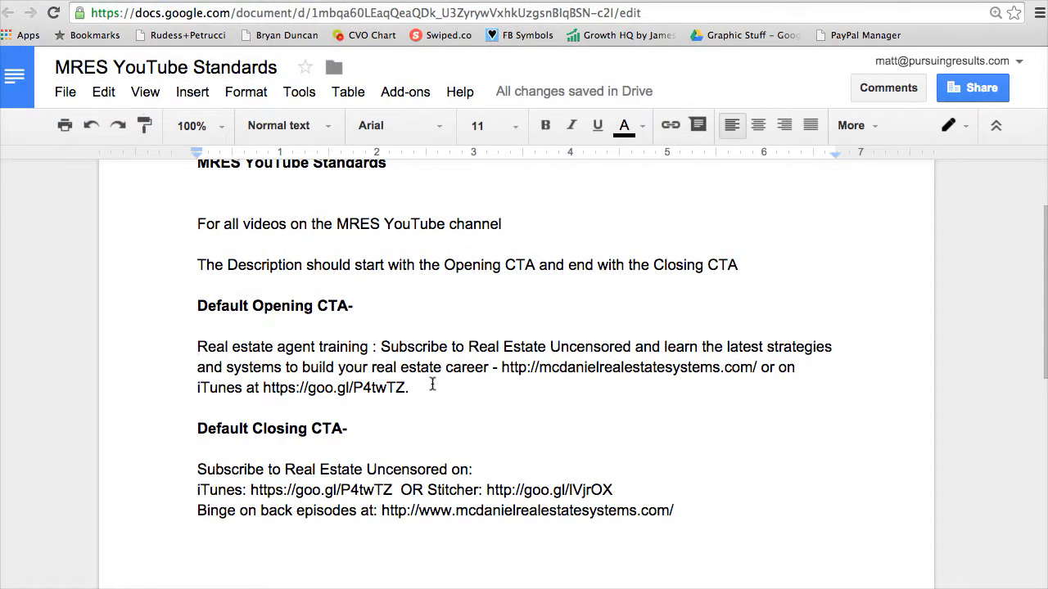
pyautogui.tripleClick(434, 386)
pyautogui.hotkey('ctrl', 'c')
pyautogui.click(2, 360)
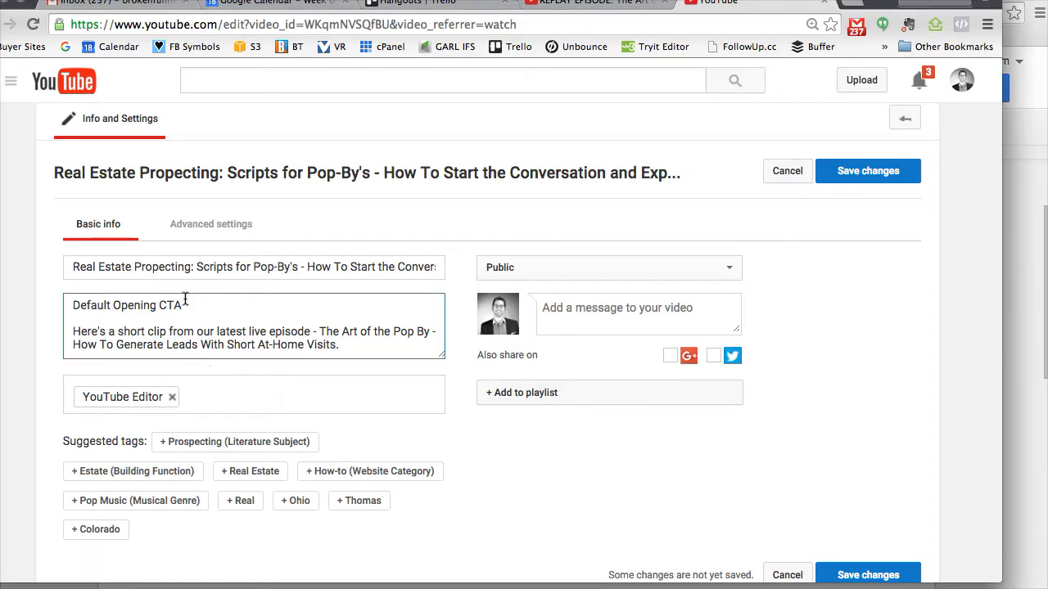
pyautogui.moveTo(185, 299); pyautogui.dragTo(70, 302)
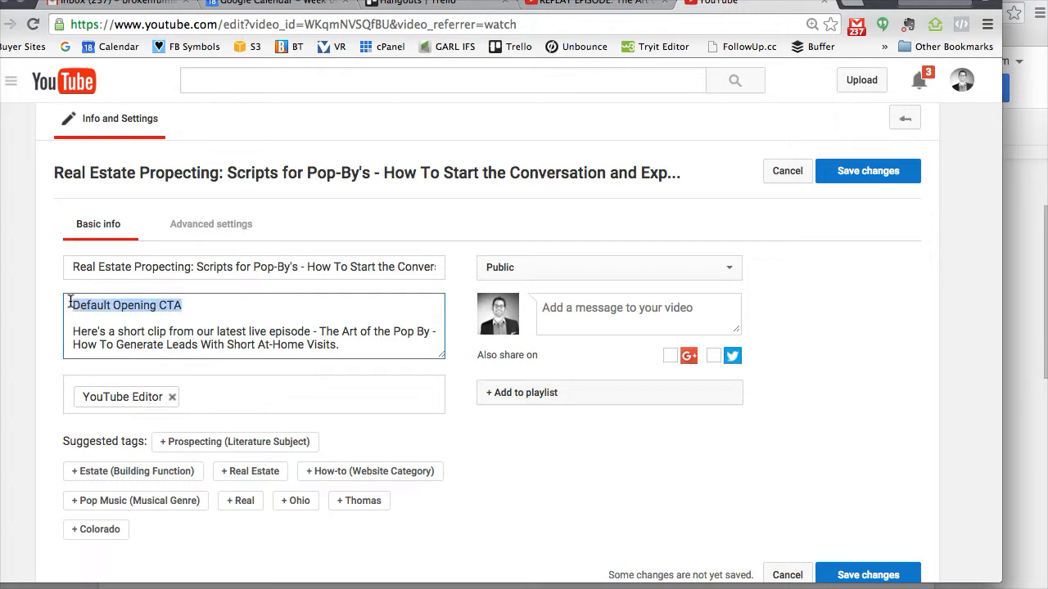
pyautogui.hotkey('ctrl', 'v')
# - Replace the "Default Closing CTA" placeholder in the description with the three closing CTA lines from the MRES YouTube Standards document
pyautogui.scroll(-2, 201, 326)
pyautogui.scroll(2, 201, 326)
pyautogui.scroll(-5, 200, 326)
pyautogui.scroll(-5, 201, 326)
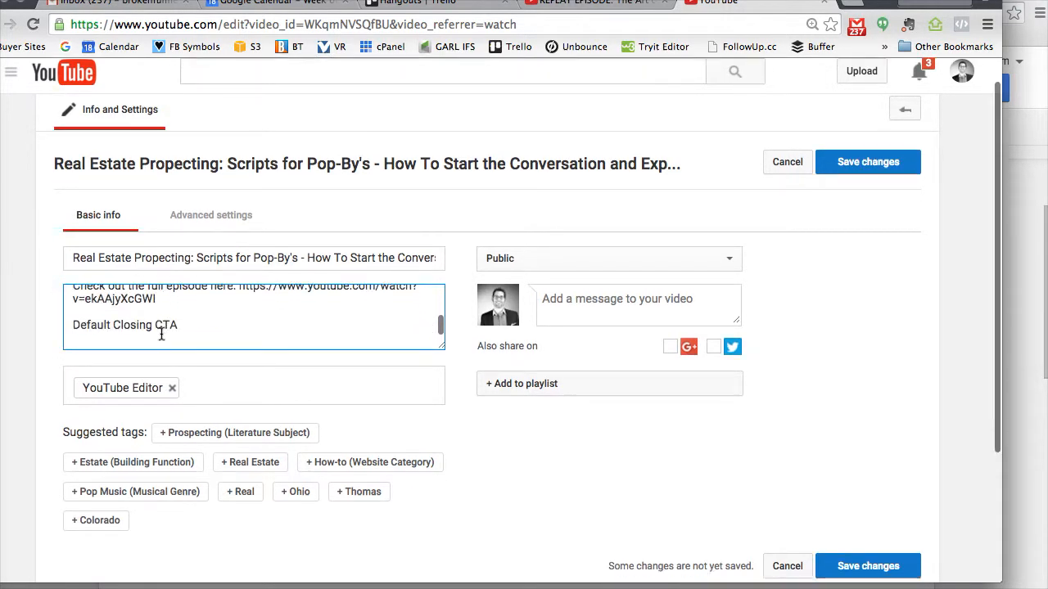
pyautogui.tripleClick(124, 325)
pyautogui.press('BackSpace')
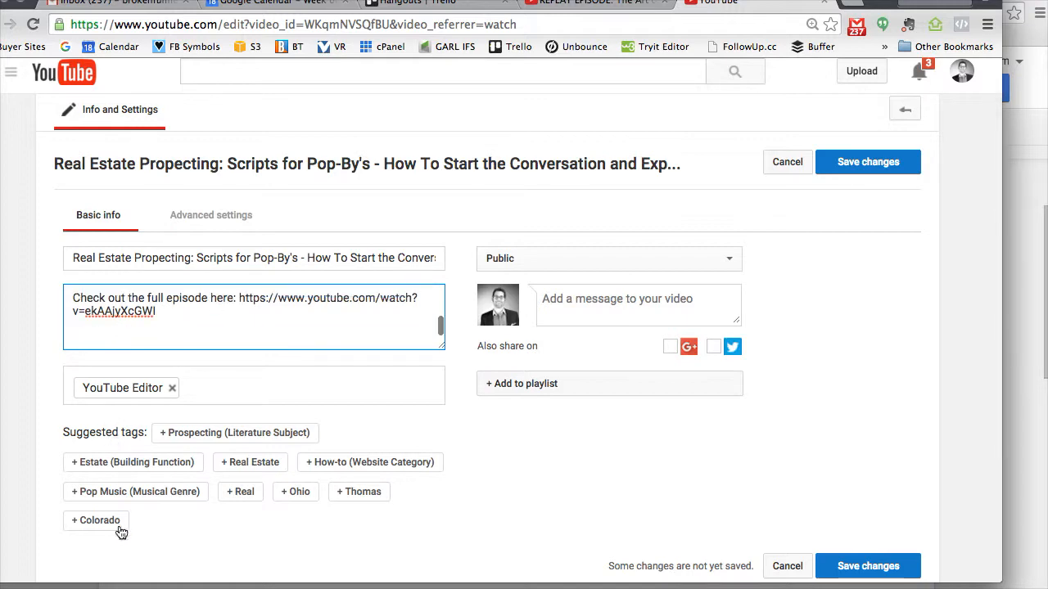
pyautogui.hotkey('alt', 'Tab')
pyautogui.click(283, 470)
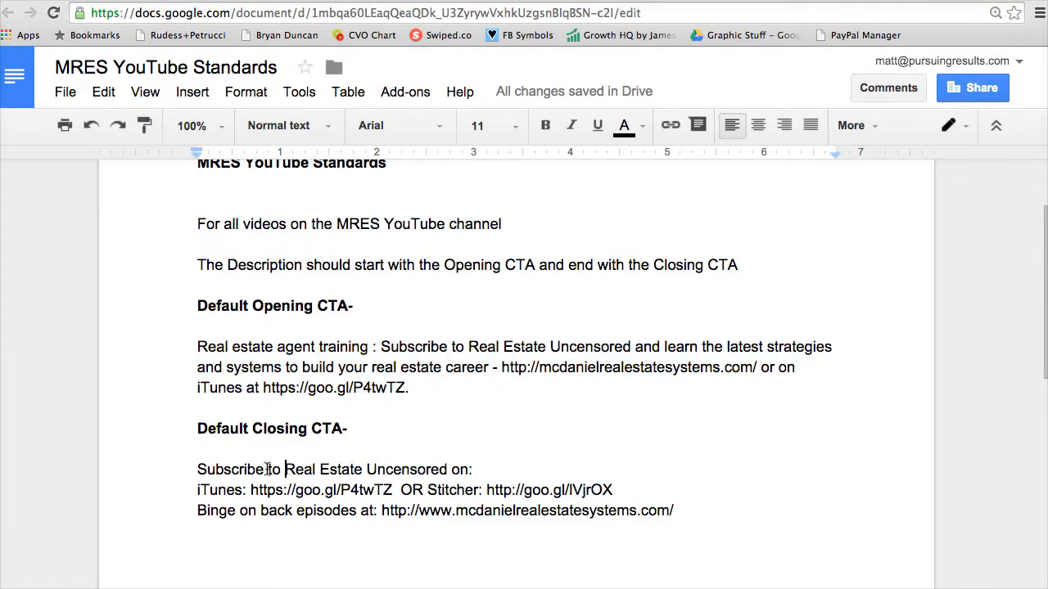
pyautogui.keyDown('shift'); pyautogui.click(685, 511); pyautogui.keyUp('shift')
pyautogui.hotkey('ctrl', 'c')
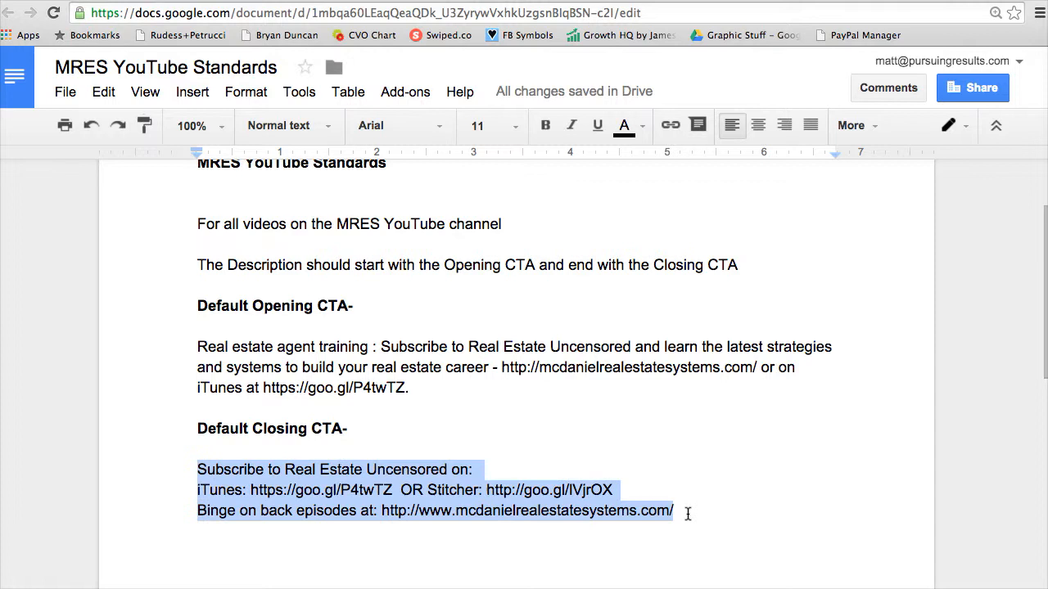
pyautogui.hotkey('alt', 'Tab')
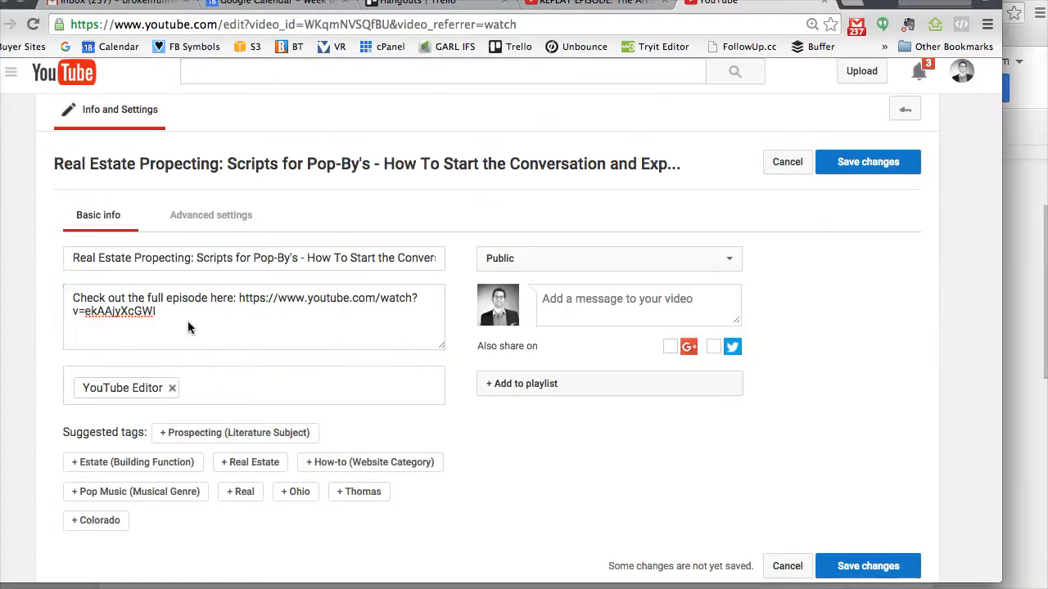
pyautogui.hotkey('ctrl', 'v')
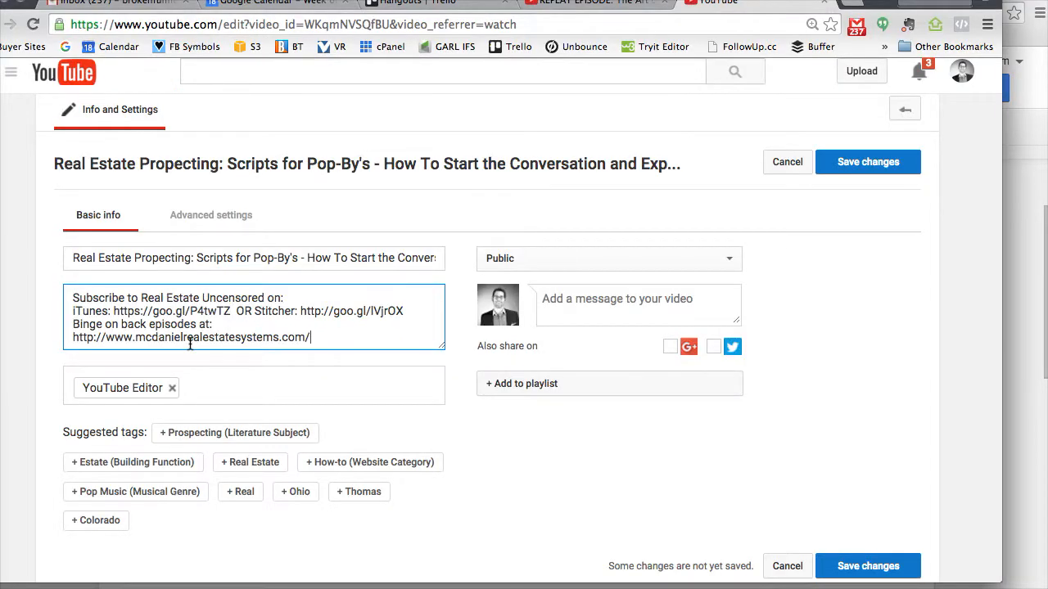
# - Remove the YouTube Editor tag from the video and check YouTube Channel Defaults.rtf in the client's Drive folder for tags
pyautogui.click(172, 388)
pyautogui.click(1017, 381)
pyautogui.scroll(-3, 600, 409)
pyautogui.scroll(5, 596, 381)
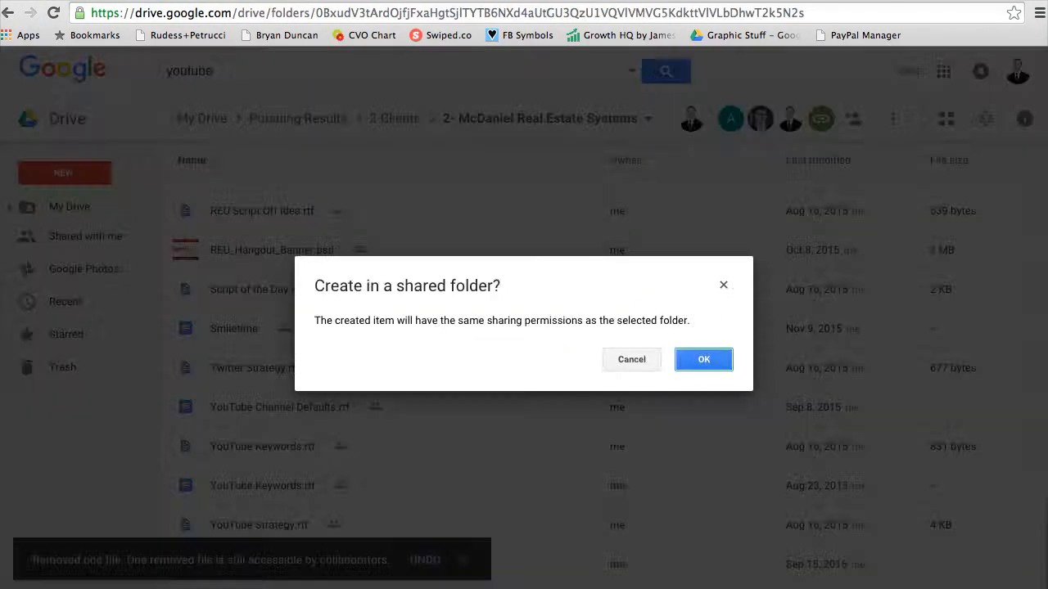
pyautogui.press('Escape')
pyautogui.scroll(-2, 570, 503)
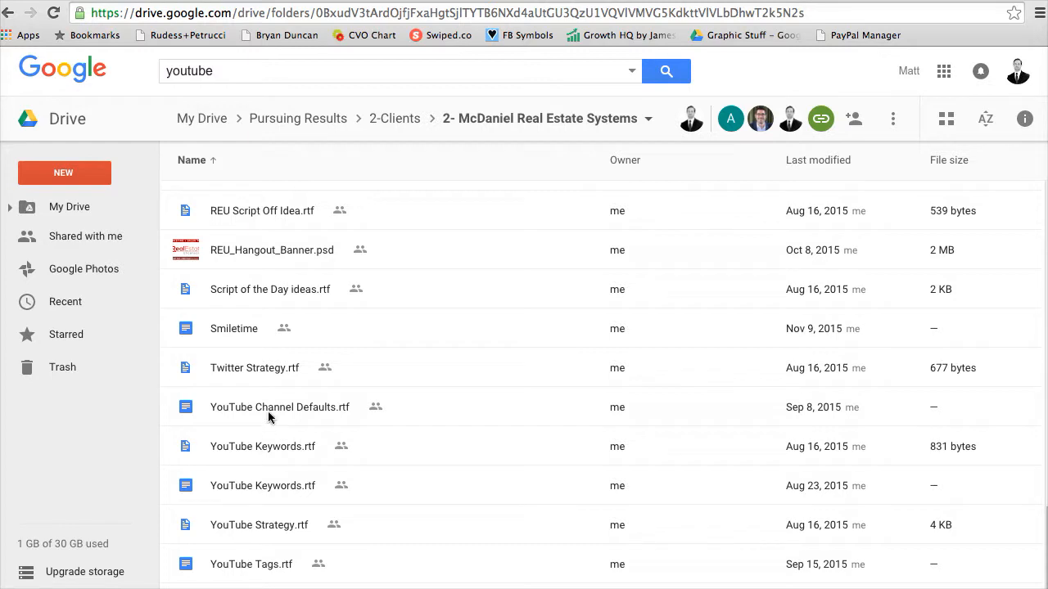
pyautogui.doubleClick(268, 407)
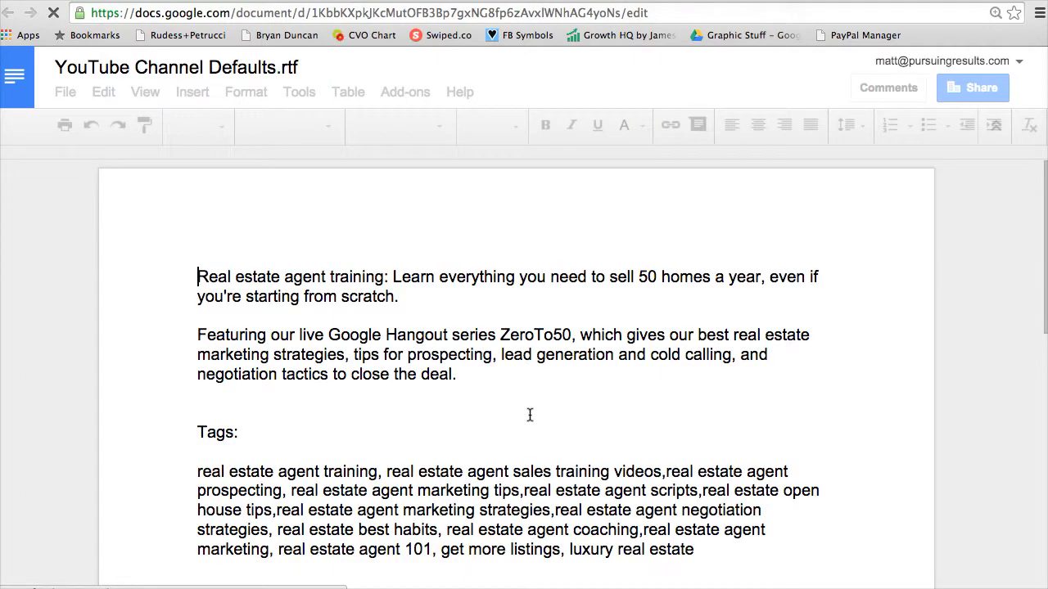
pyautogui.scroll(-2, 494, 291)
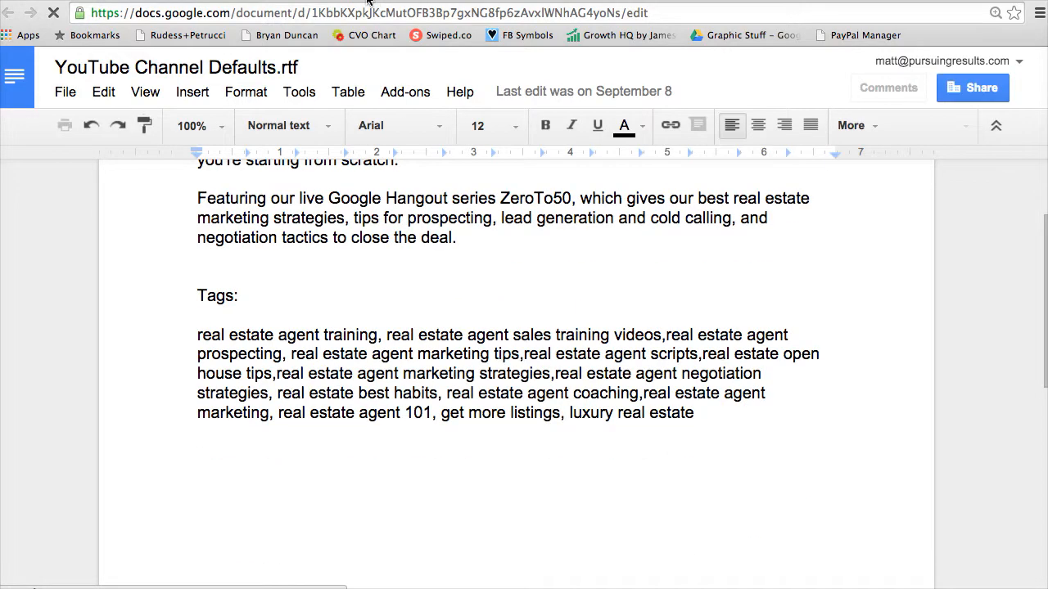
pyautogui.click(262, 0)
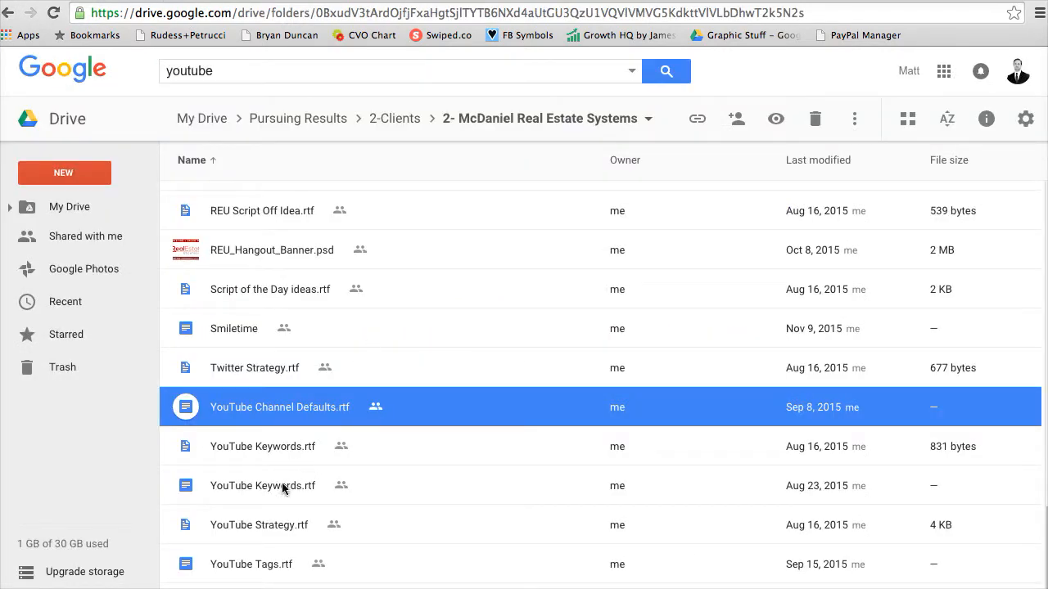
# - In YouTube Tags.rtf, replace the tag "real estate agent 101" with the two hosts' full names as separate tags
pyautogui.doubleClick(246, 564)
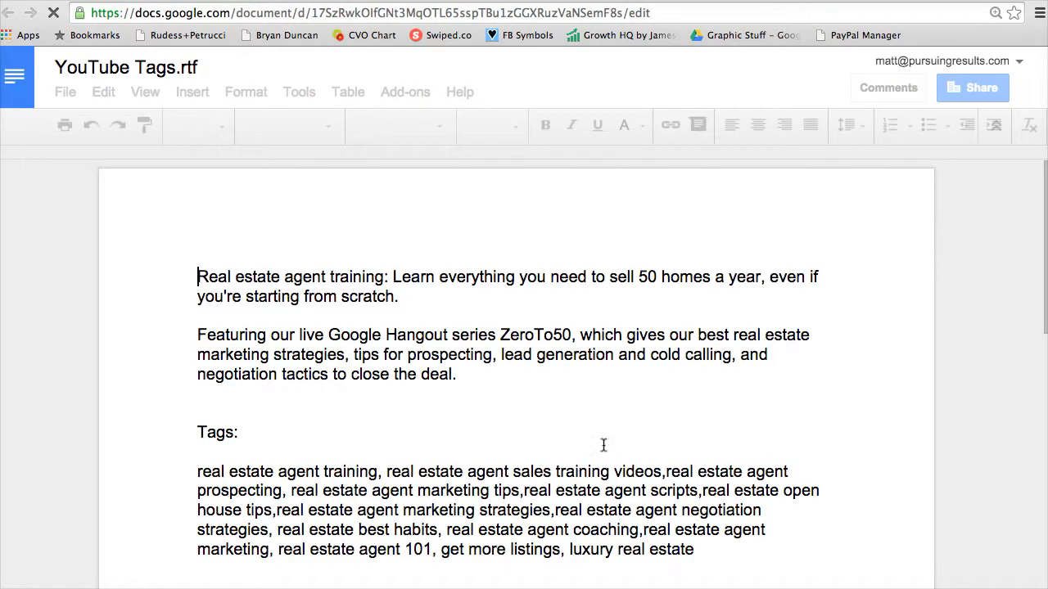
pyautogui.scroll(-3, 692, 493)
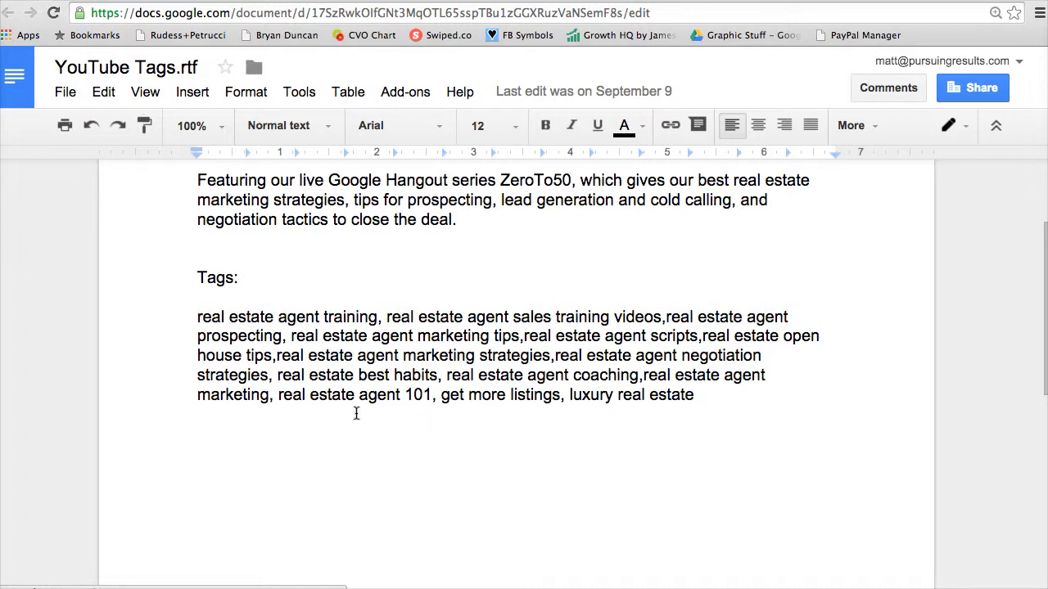
pyautogui.moveTo(434, 397); pyautogui.dragTo(283, 402)
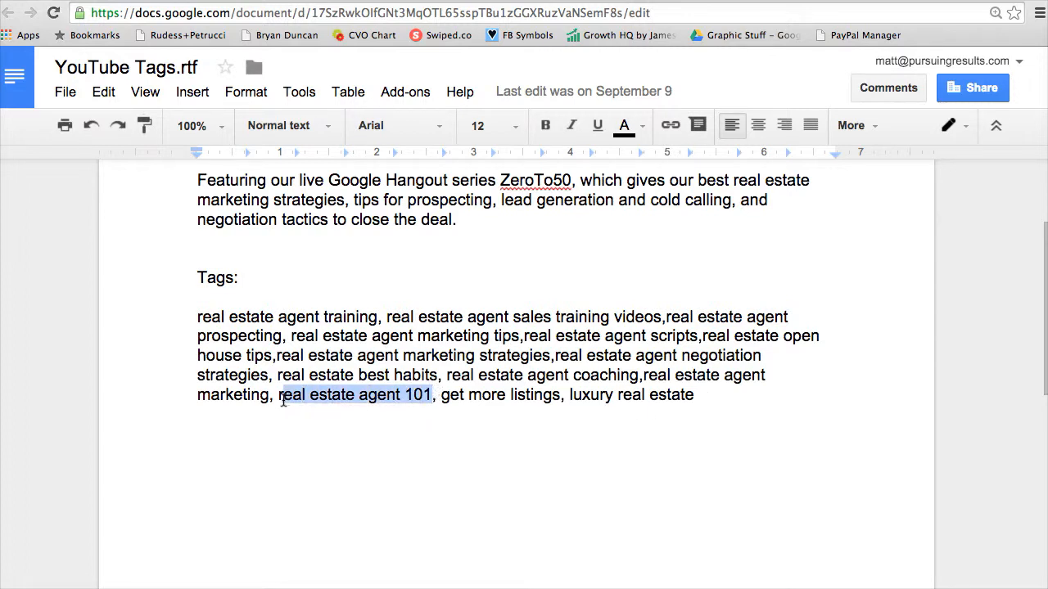
pyautogui.press('BackSpace')
pyautogui.write('greg mcdanie')
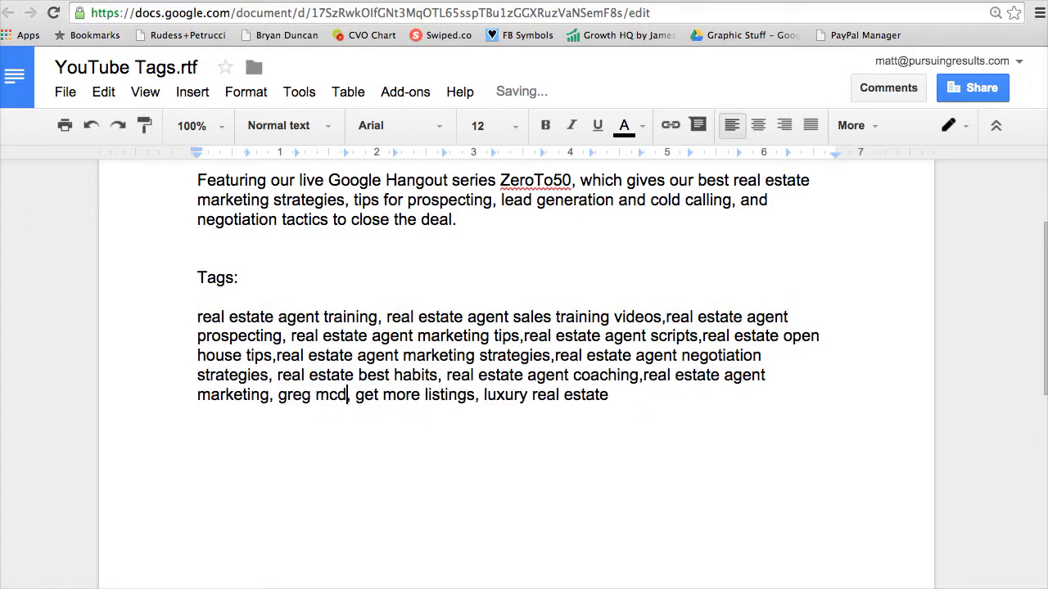
pyautogui.write('l')
pyautogui.press('BackSpace')
pyautogui.press('BackSpace')
pyautogui.write('iel')
pyautogui.press('Right')
pyautogui.write('matt johnson,')
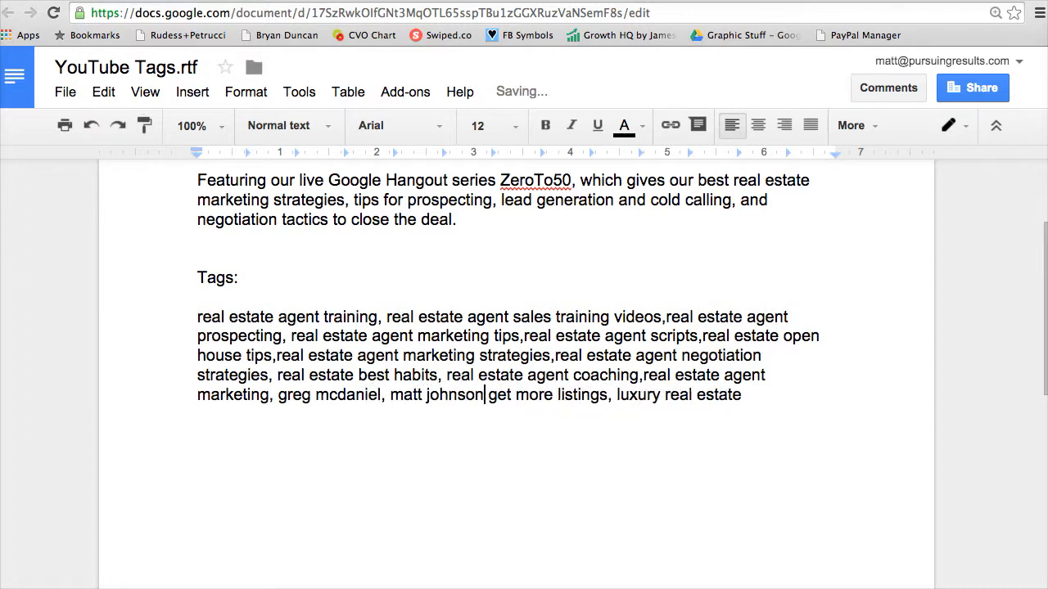
# - Copy the complete tag list from YouTube Tags.rtf into the video's tags
pyautogui.moveTo(760, 403); pyautogui.dragTo(118, 321)
pyautogui.click(1, 278)
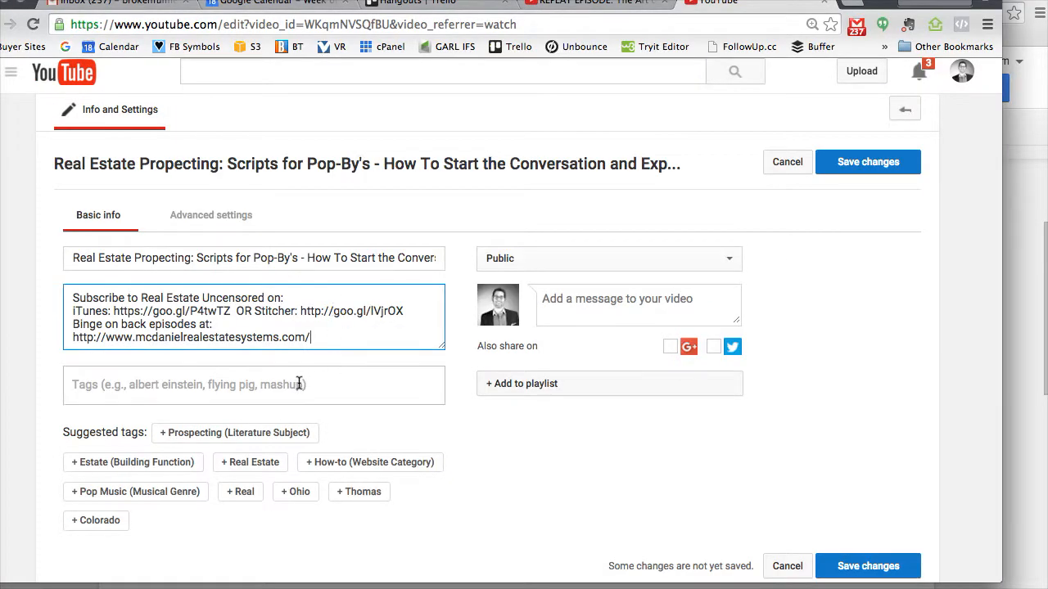
pyautogui.click(299, 384)
pyautogui.hotkey('ctrl', 'v')
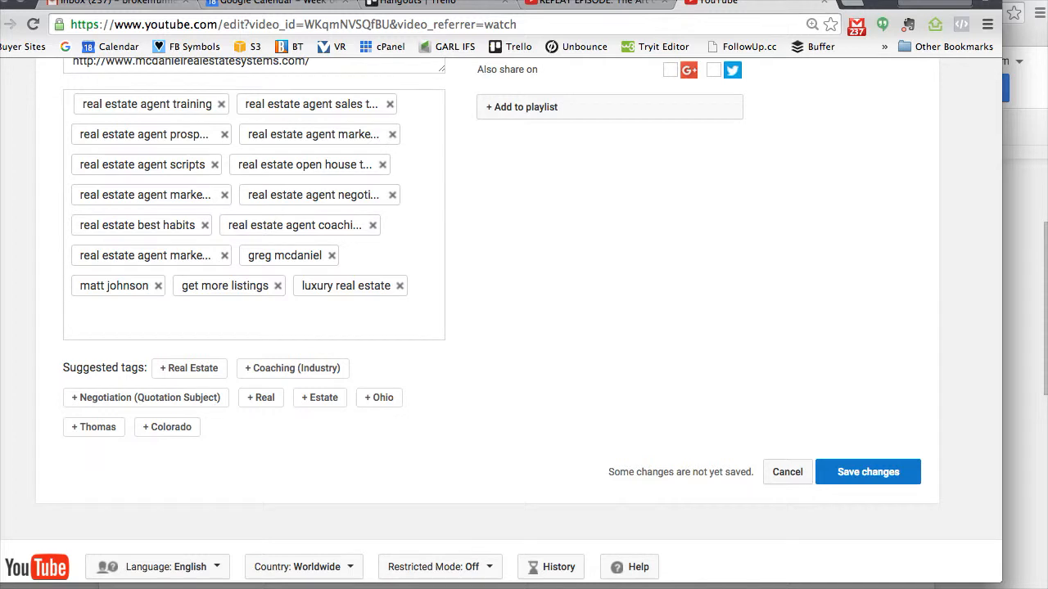
# - Check the tag instructions in the notes and remove the negotiation and open house tags from the video
pyautogui.click(869, 587)
pyautogui.click(864, 582)
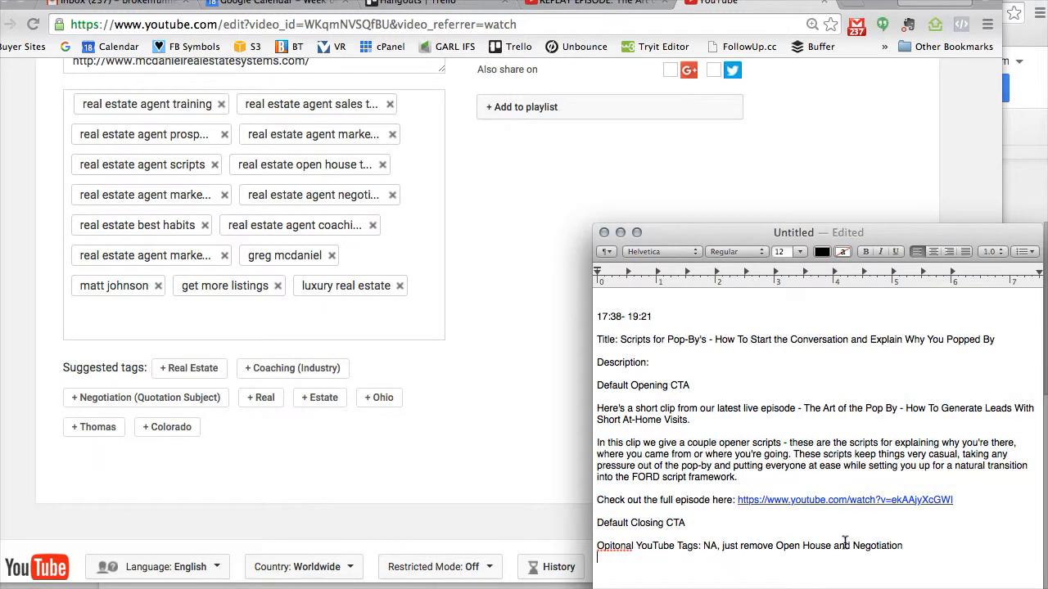
pyautogui.click(4, 197)
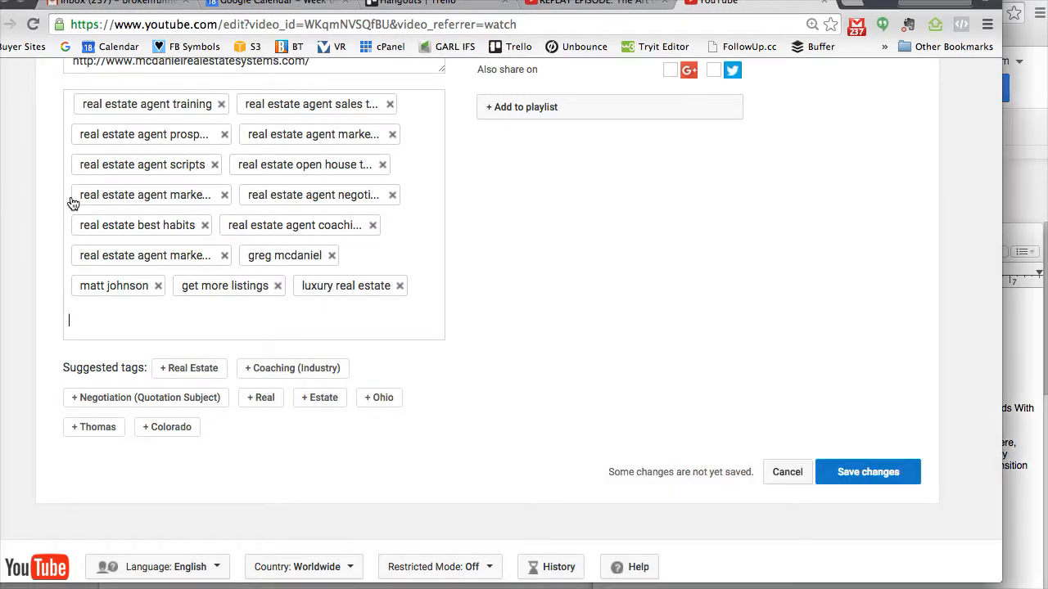
pyautogui.click(330, 201)
pyautogui.press('BackSpace')
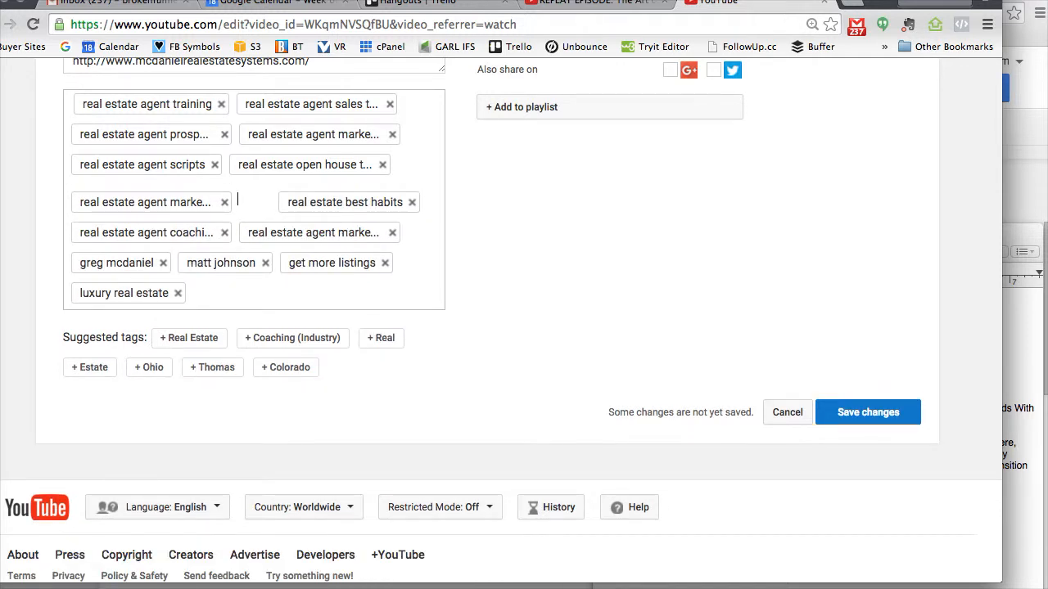
pyautogui.click(382, 166)
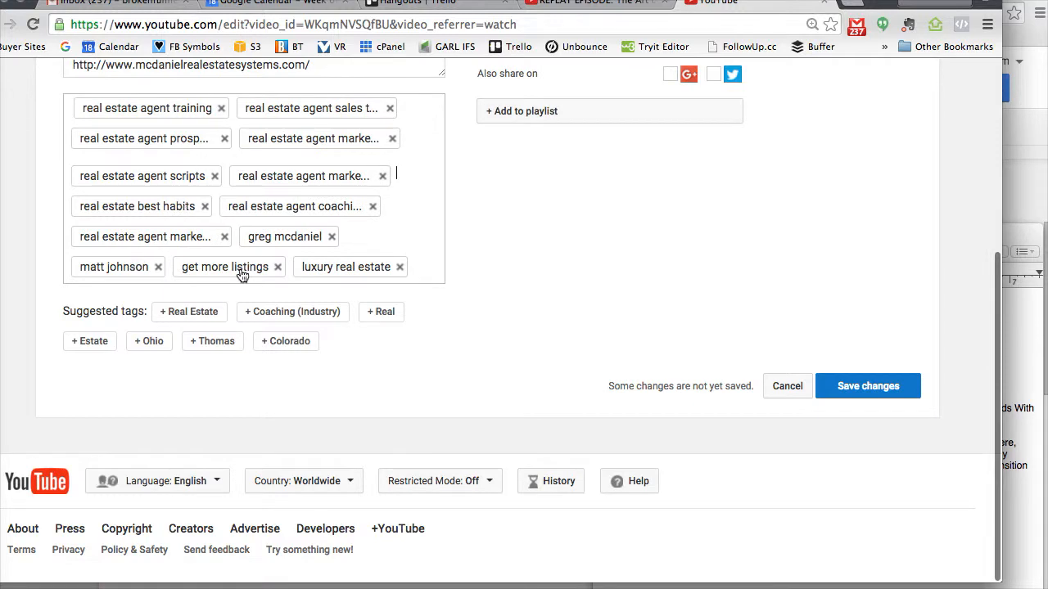
# - Review the description and the available playlists, and add the line "Add to Playlist: Scripts & Dialogue" to the end of the notes
pyautogui.scroll(3, 474, 270)
pyautogui.scroll(3, 474, 277)
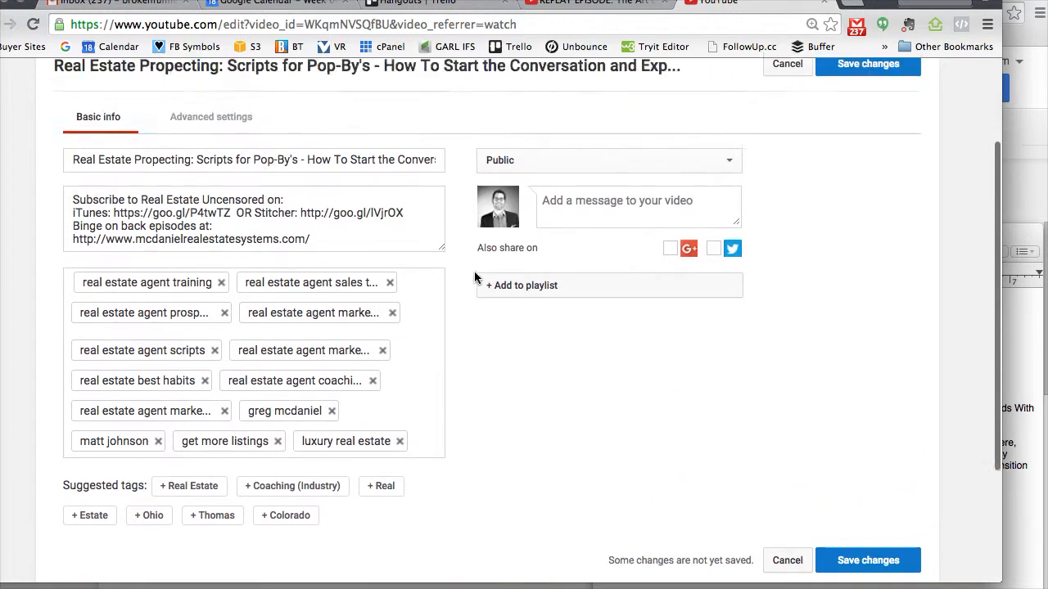
pyautogui.scroll(-1, 474, 277)
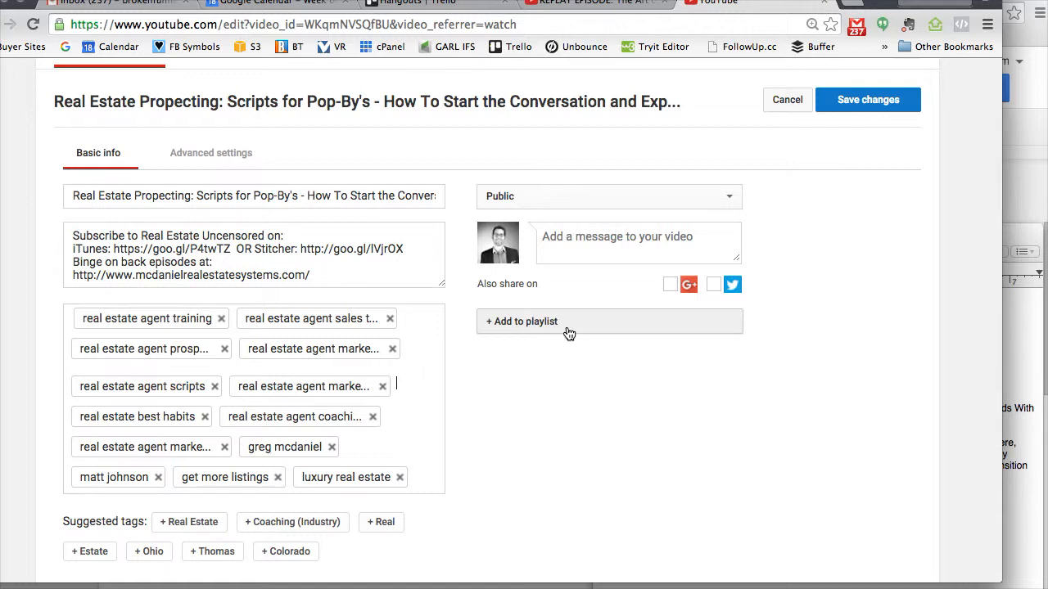
pyautogui.scroll(5, 348, 275)
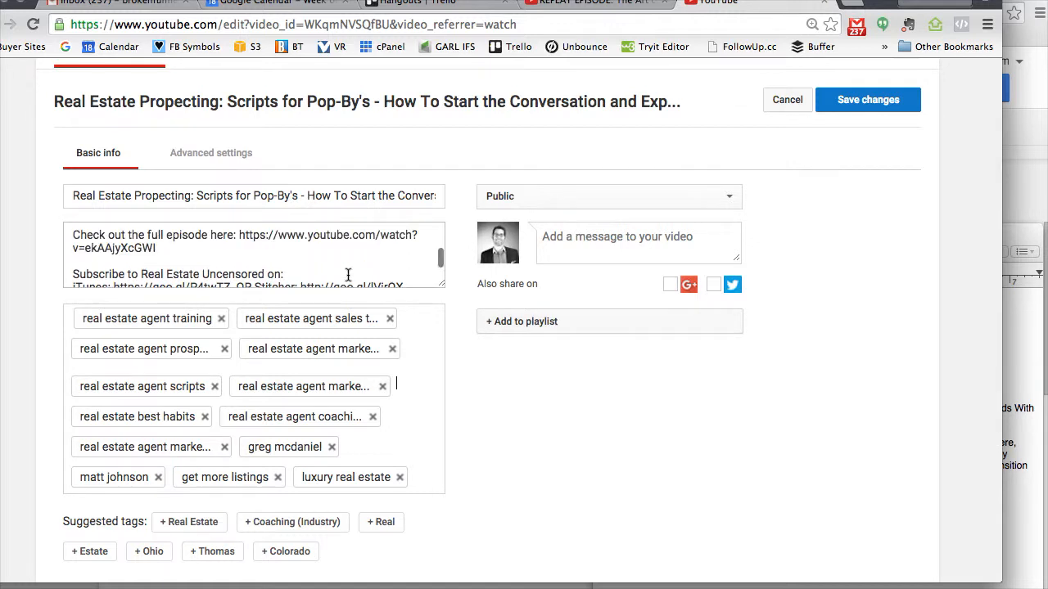
pyautogui.scroll(5, 348, 275)
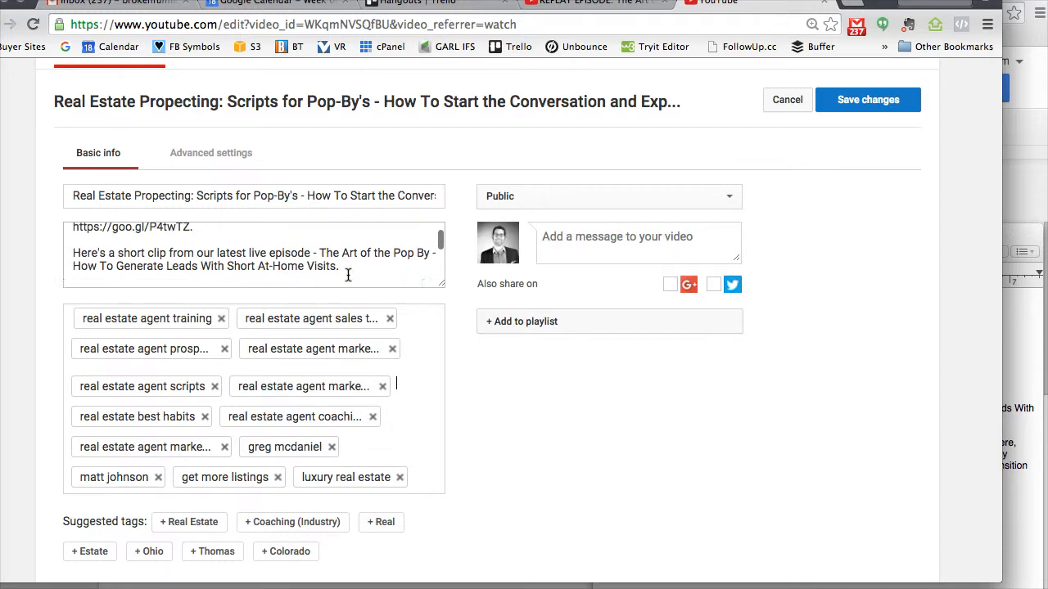
pyautogui.click(547, 319)
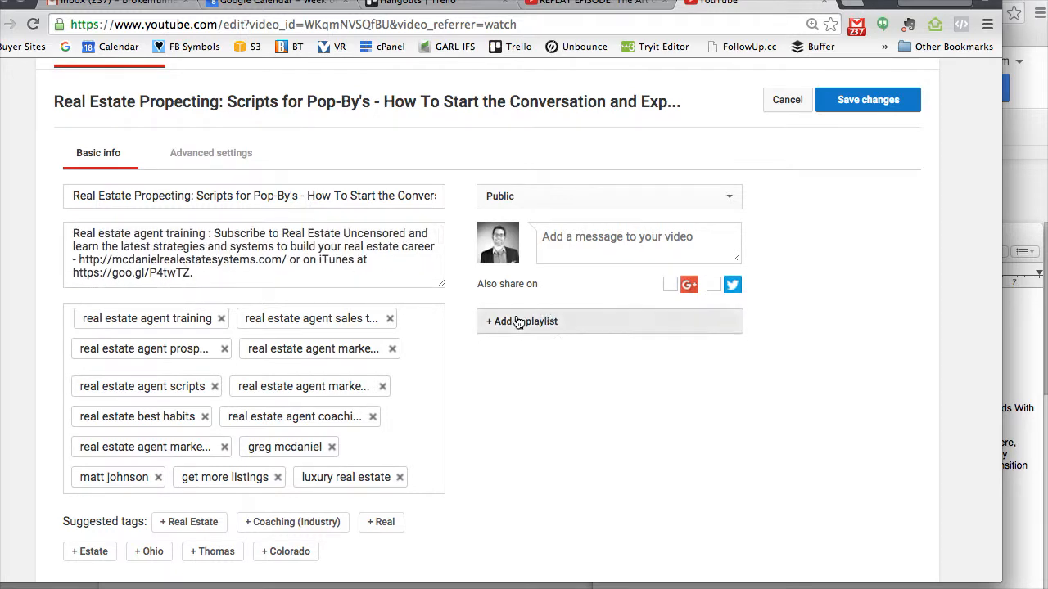
pyautogui.scroll(-2, 756, 368)
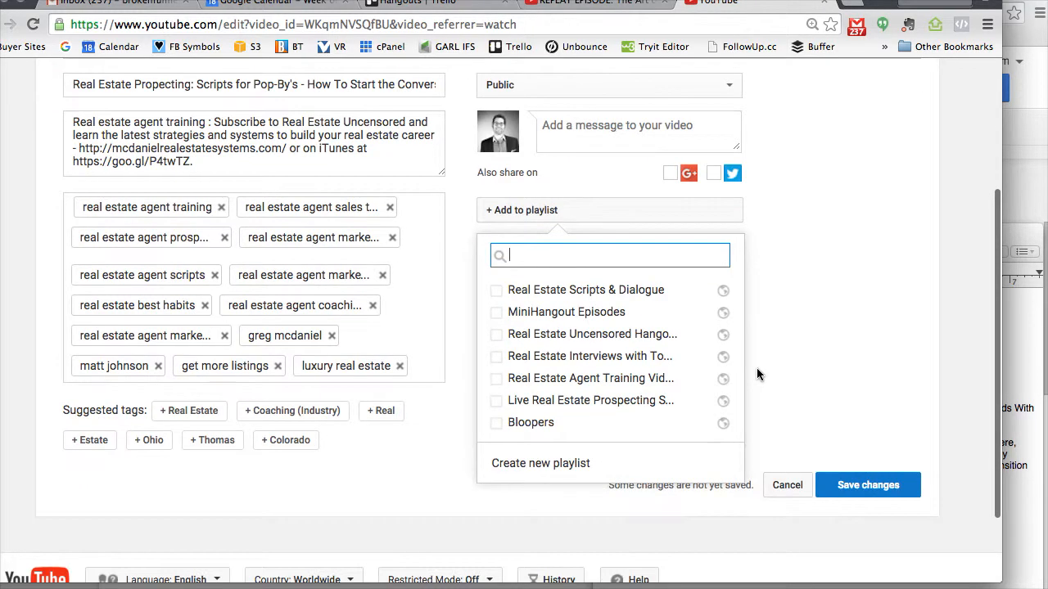
pyautogui.click(1034, 520)
pyautogui.click(772, 561)
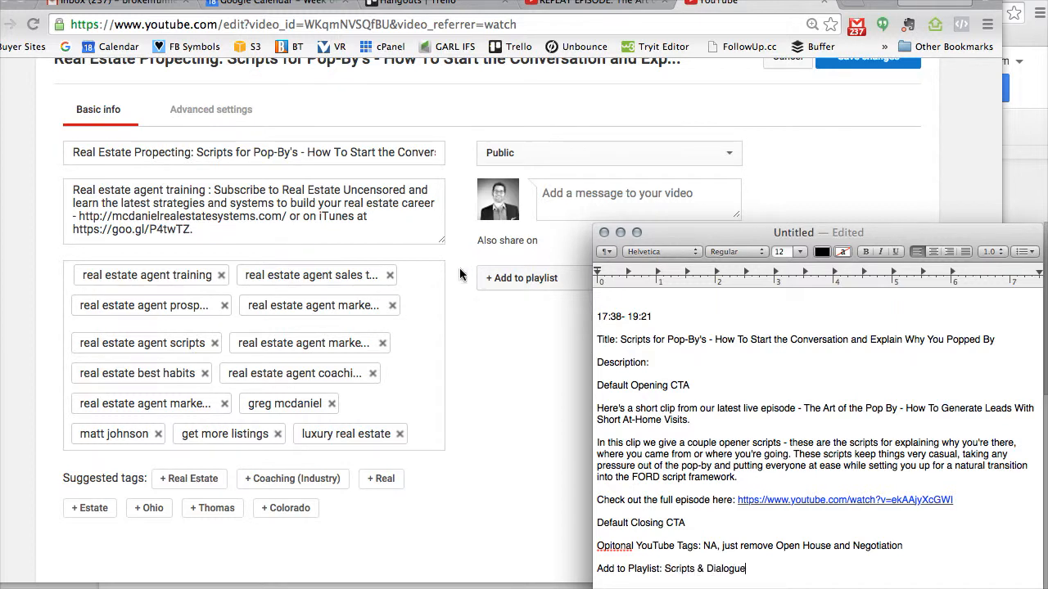
# - Add the video to the Real Estate Scripts & Dialogue playlist and save the video's changes
pyautogui.click(459, 316)
pyautogui.click(519, 281)
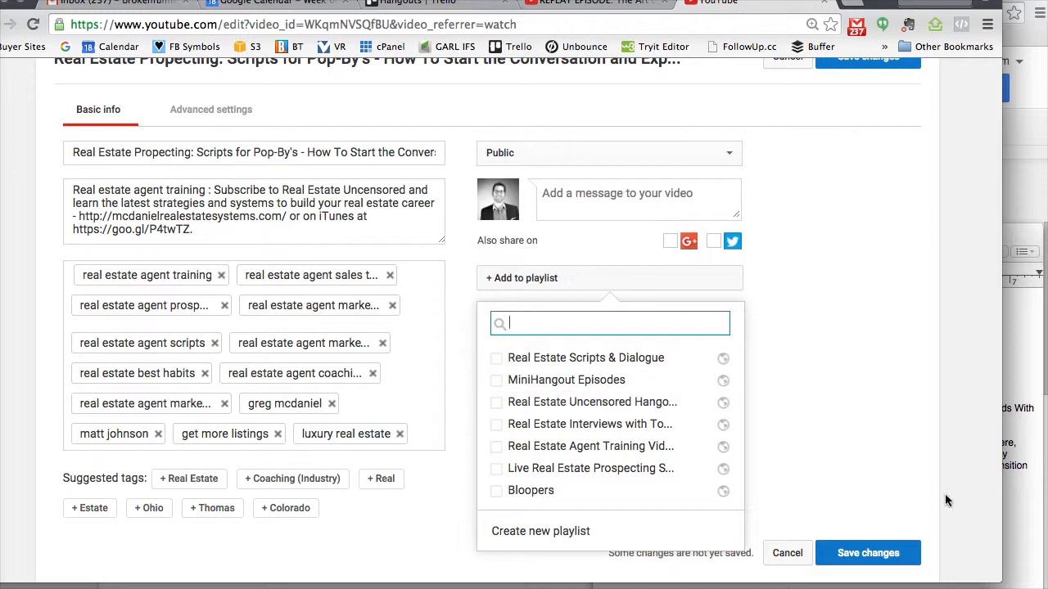
pyautogui.click(1011, 525)
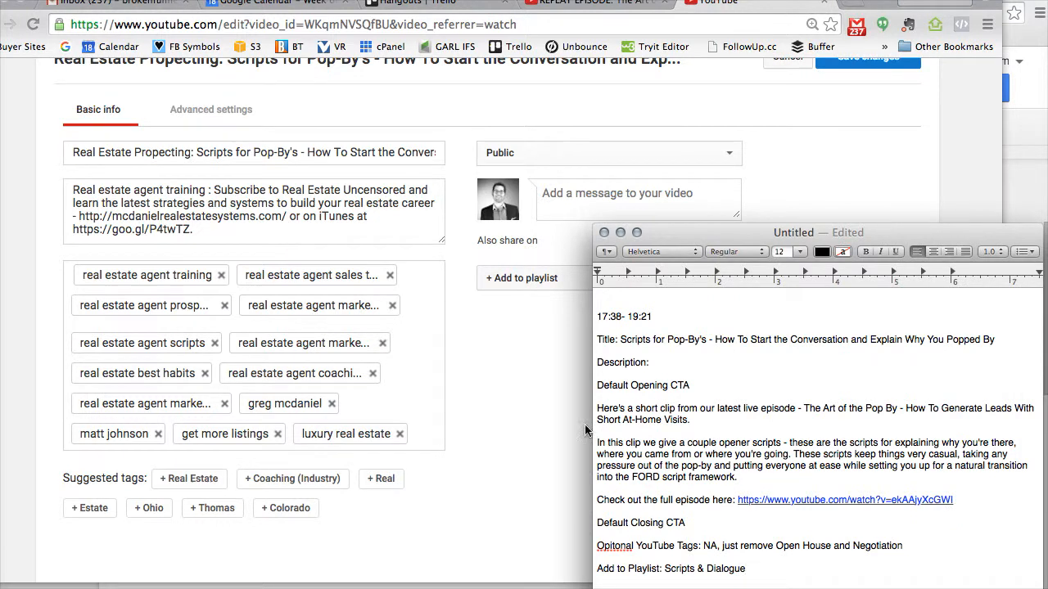
pyautogui.click(464, 352)
pyautogui.click(496, 276)
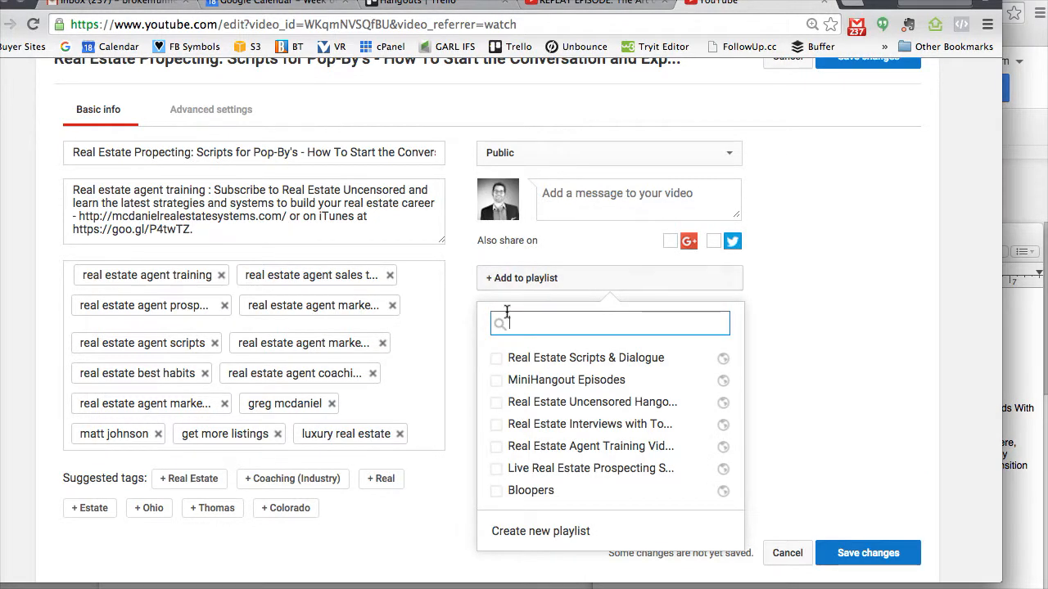
pyautogui.click(496, 359)
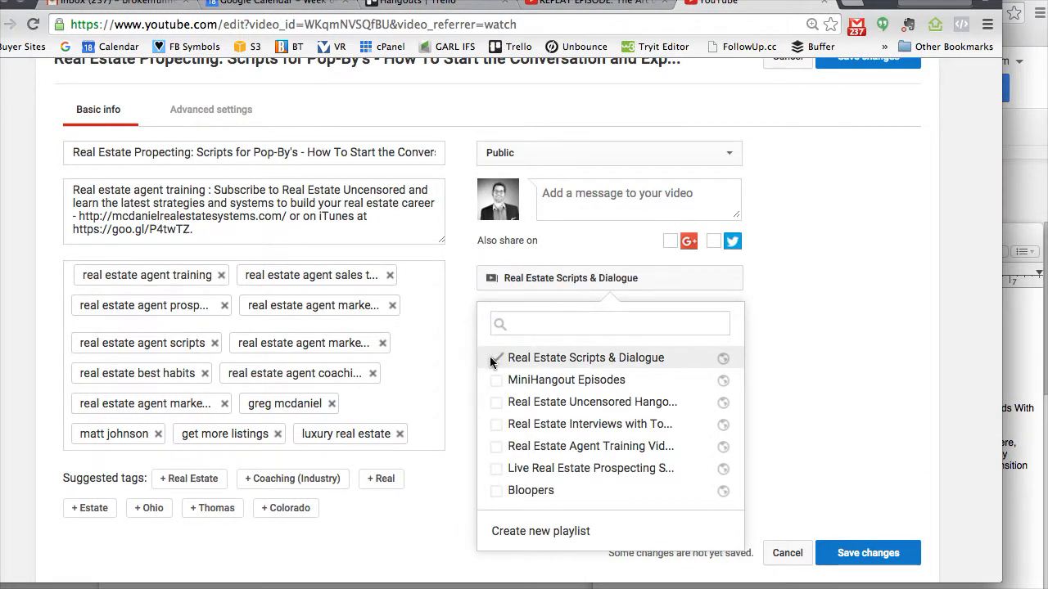
pyautogui.click(806, 313)
pyautogui.scroll(3, 806, 313)
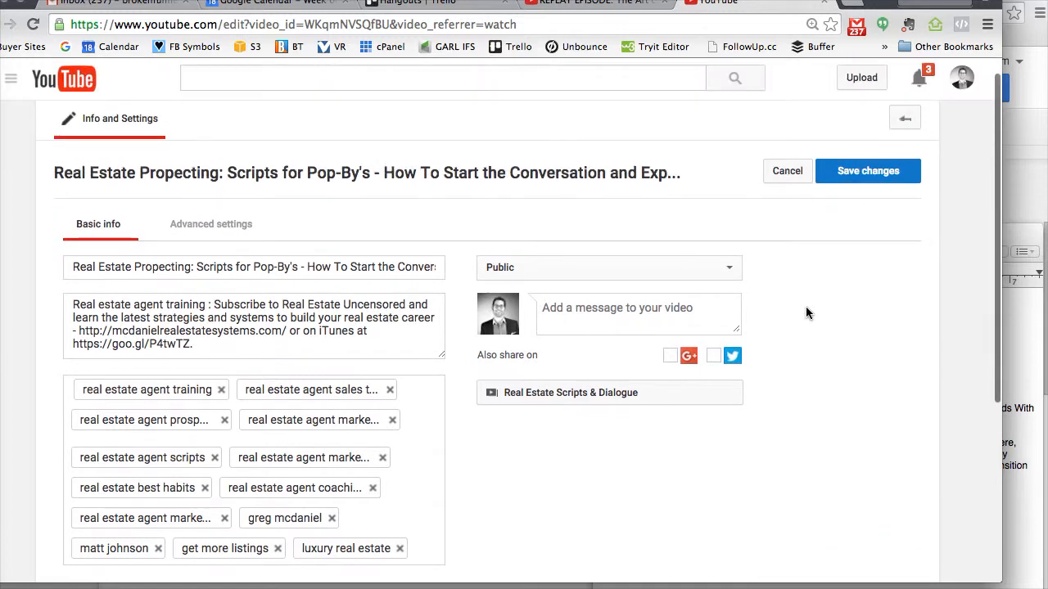
pyautogui.click(863, 175)
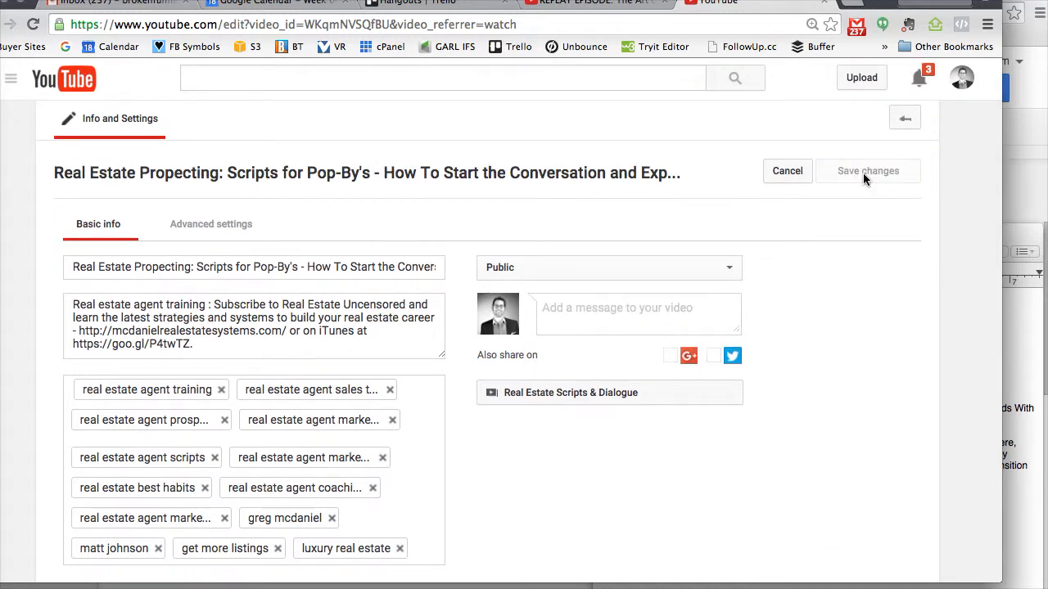
# - Open the clip's public watch page and review its title and full expanded description, including the opening and closing CTA links
pyautogui.click(202, 173)
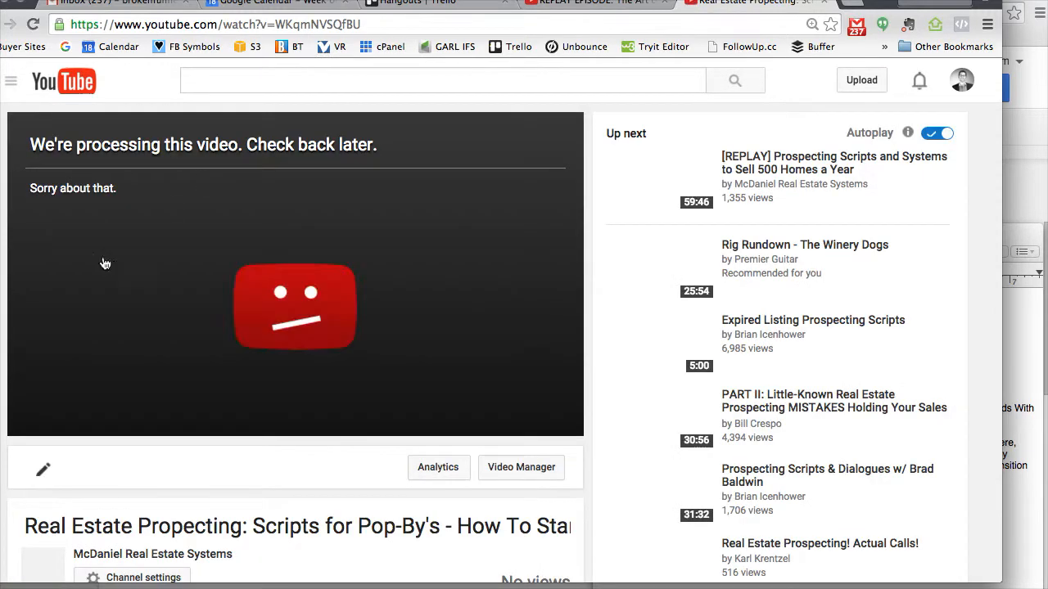
pyautogui.scroll(-3, 339, 254)
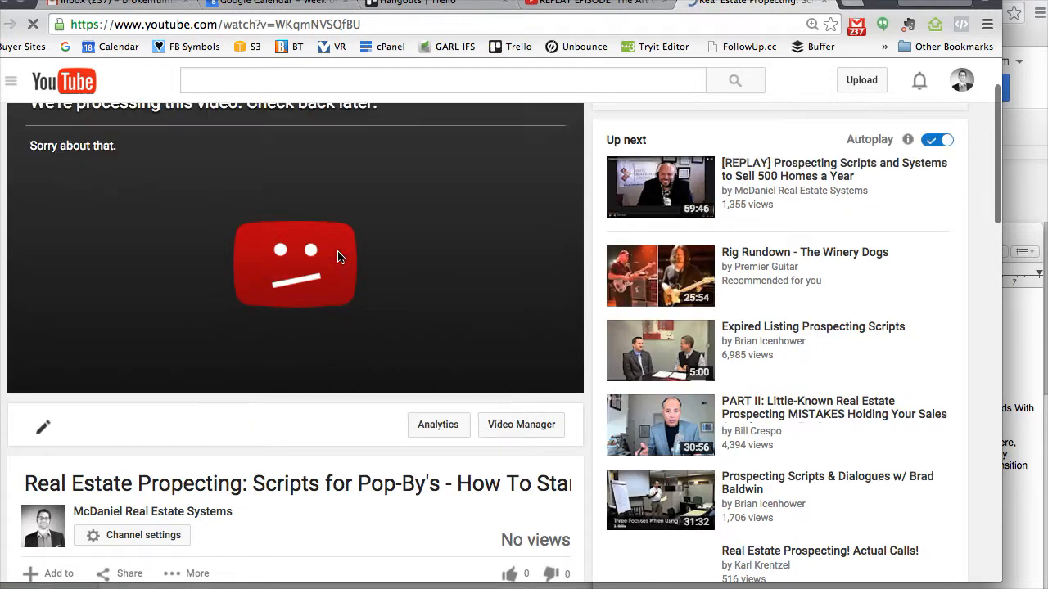
pyautogui.scroll(-2, 340, 257)
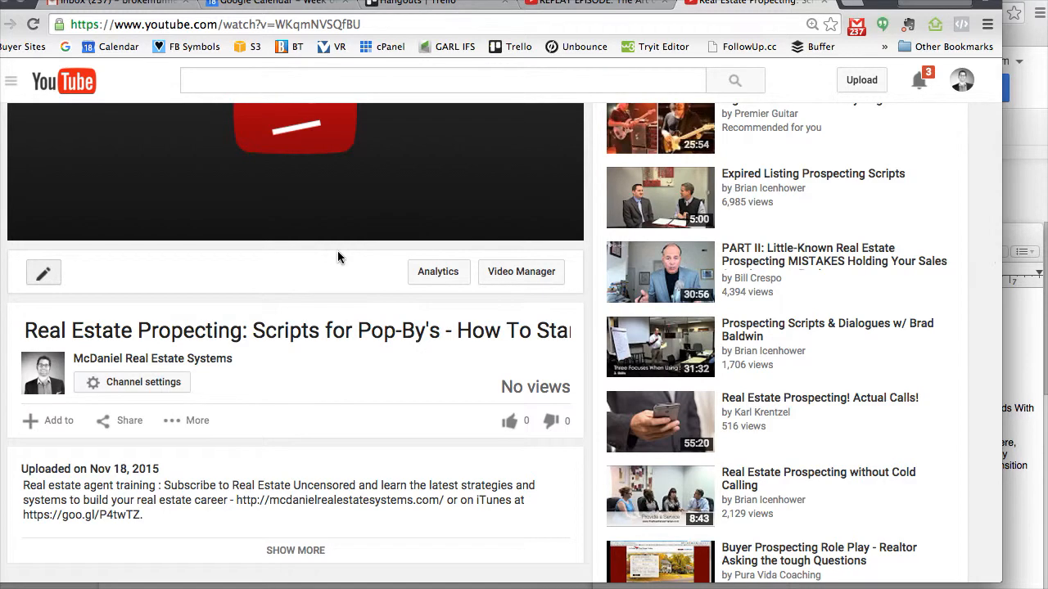
pyautogui.scroll(-3, 340, 258)
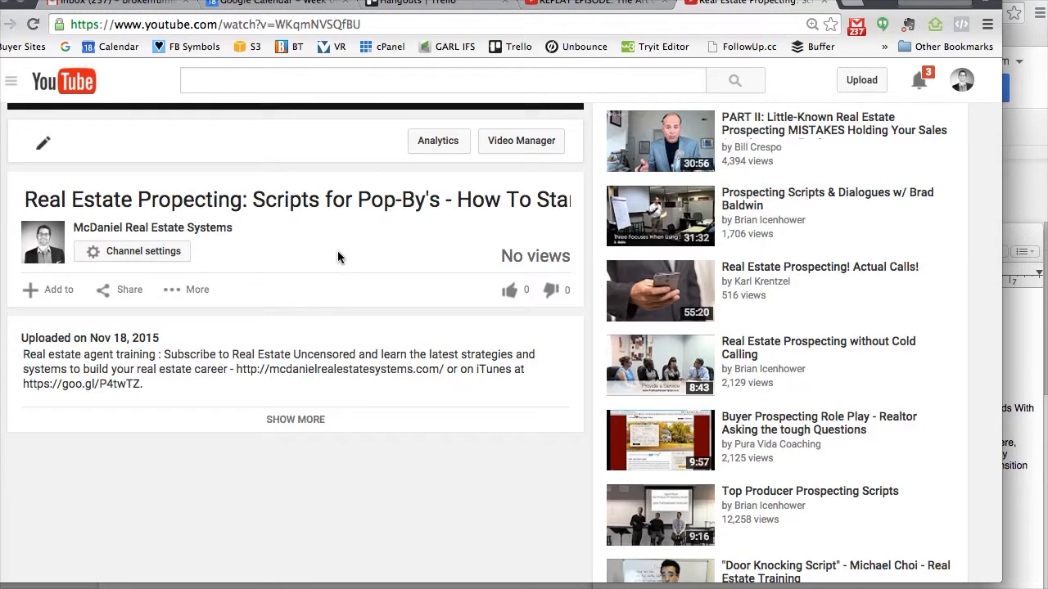
pyautogui.click(282, 420)
pyautogui.scroll(-4, 285, 420)
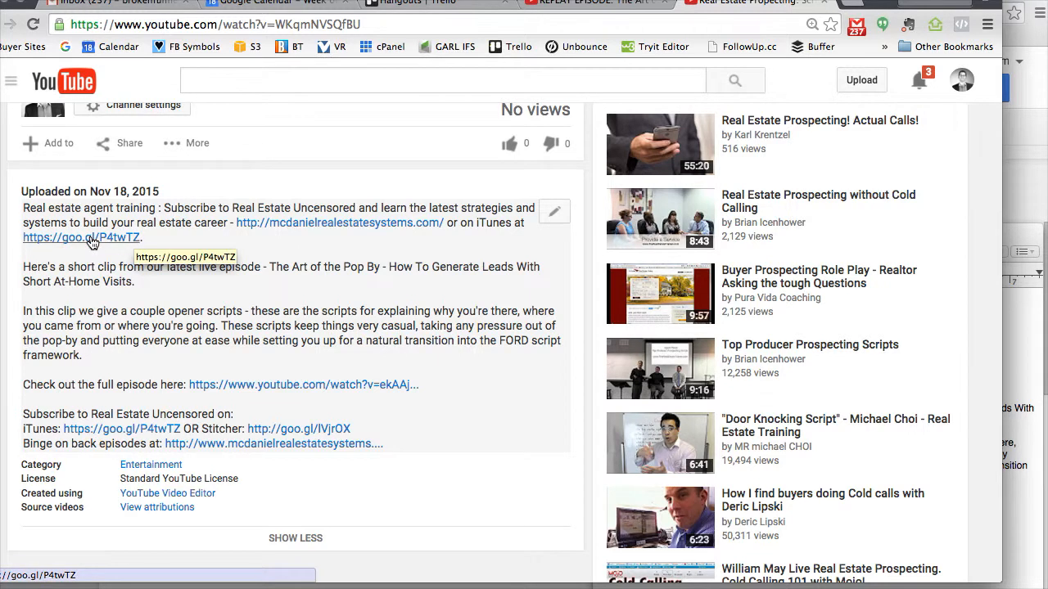
pyautogui.scroll(-1, 279, 352)
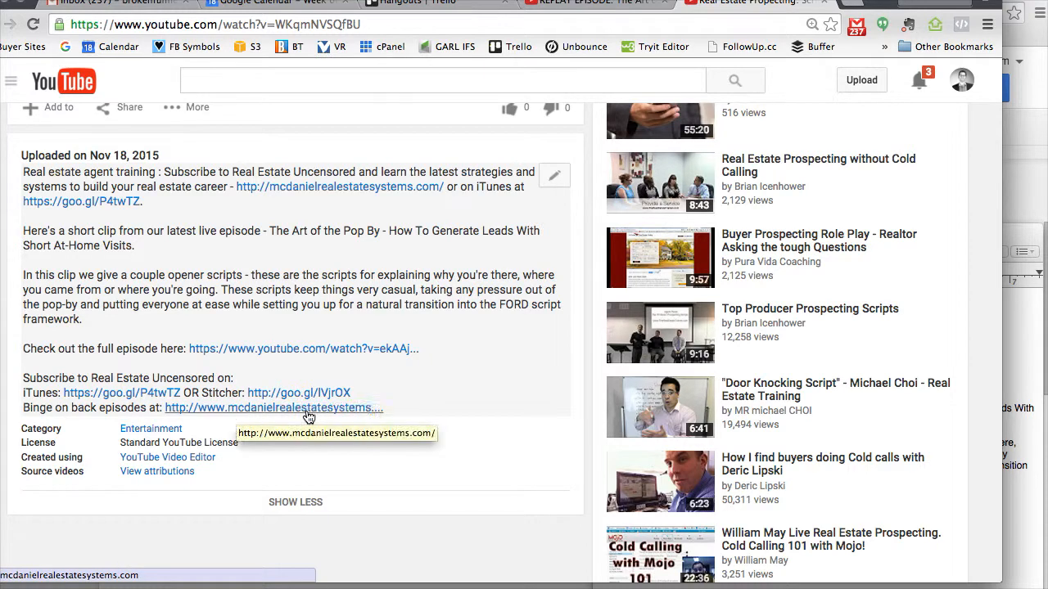
pyautogui.scroll(2, 385, 414)
pyautogui.scroll(10, 388, 417)
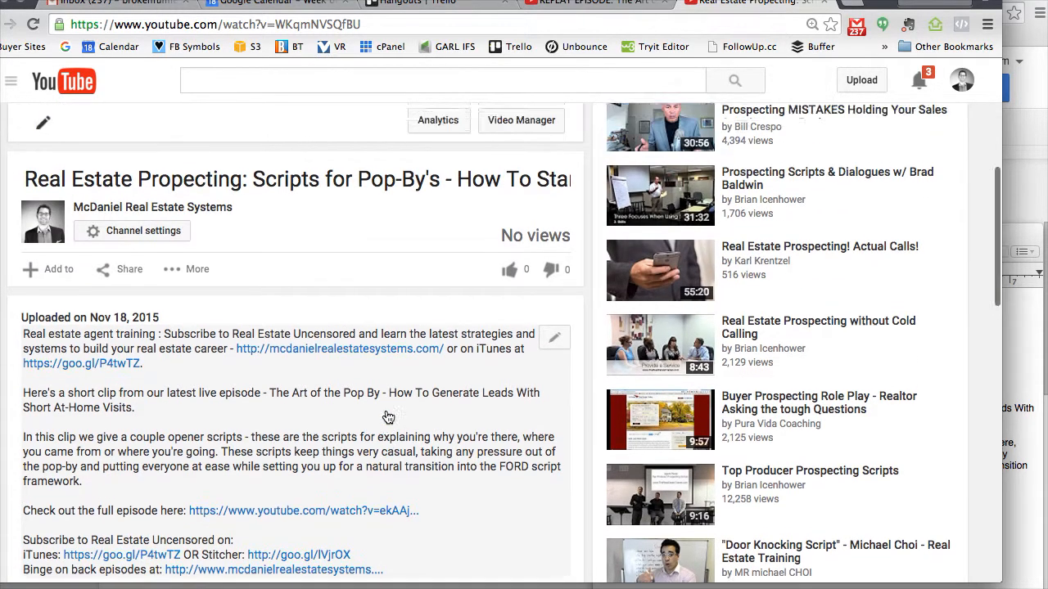
pyautogui.scroll(-4, 388, 416)
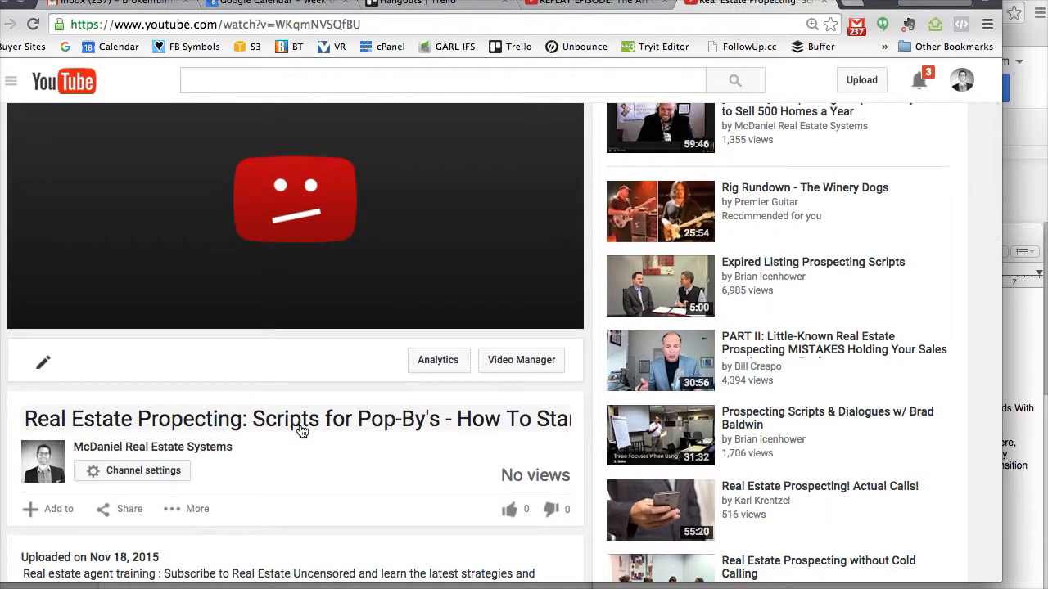
pyautogui.scroll(2, 300, 428)
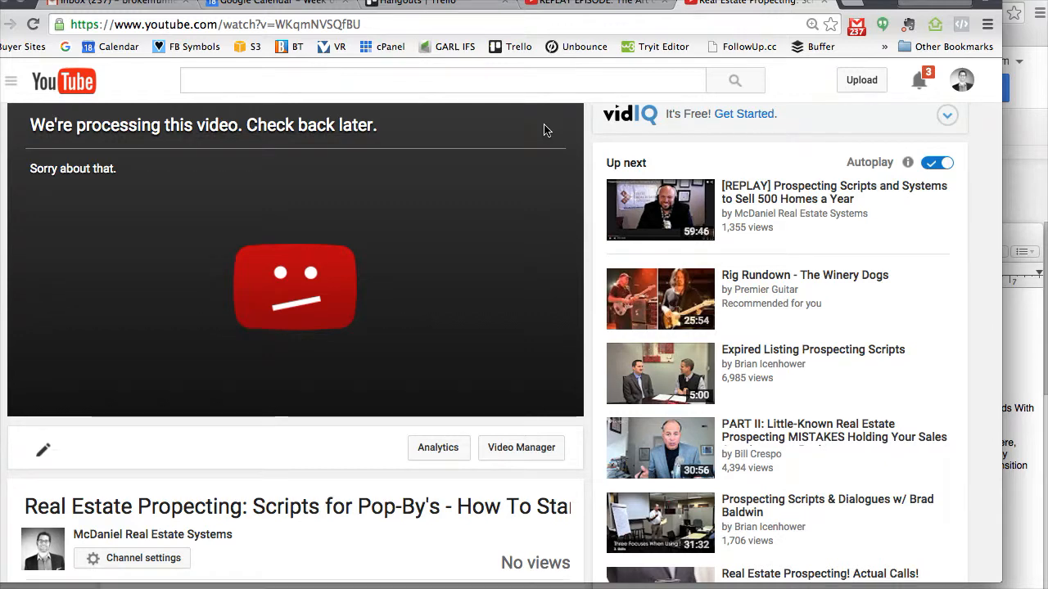
pyautogui.scroll(-5, 545, 129)
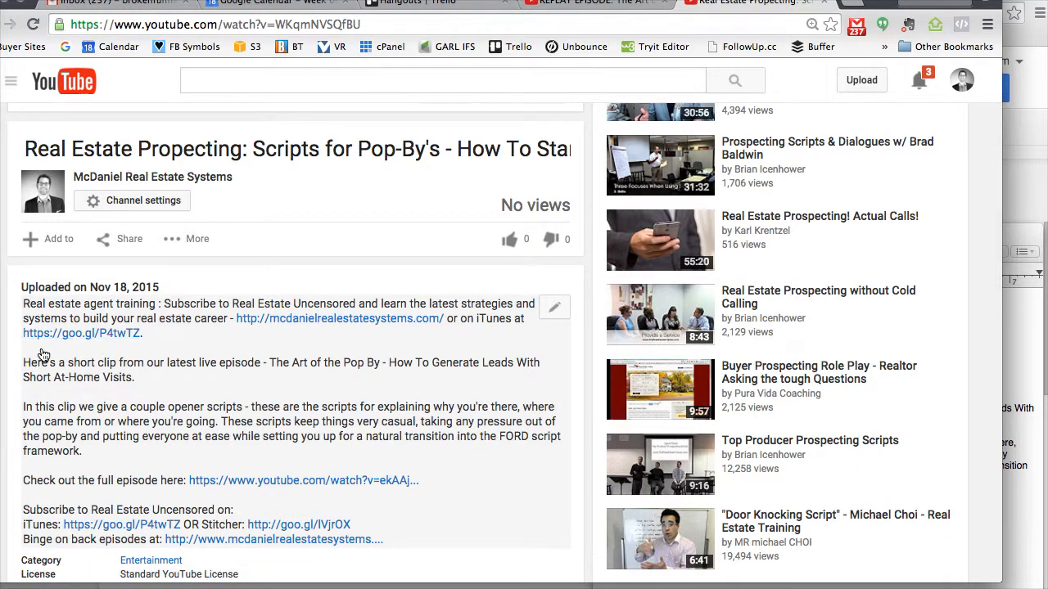
# - Compare the published clip's description with the title, description and playlist instructions in the notes
pyautogui.click(553, 307)
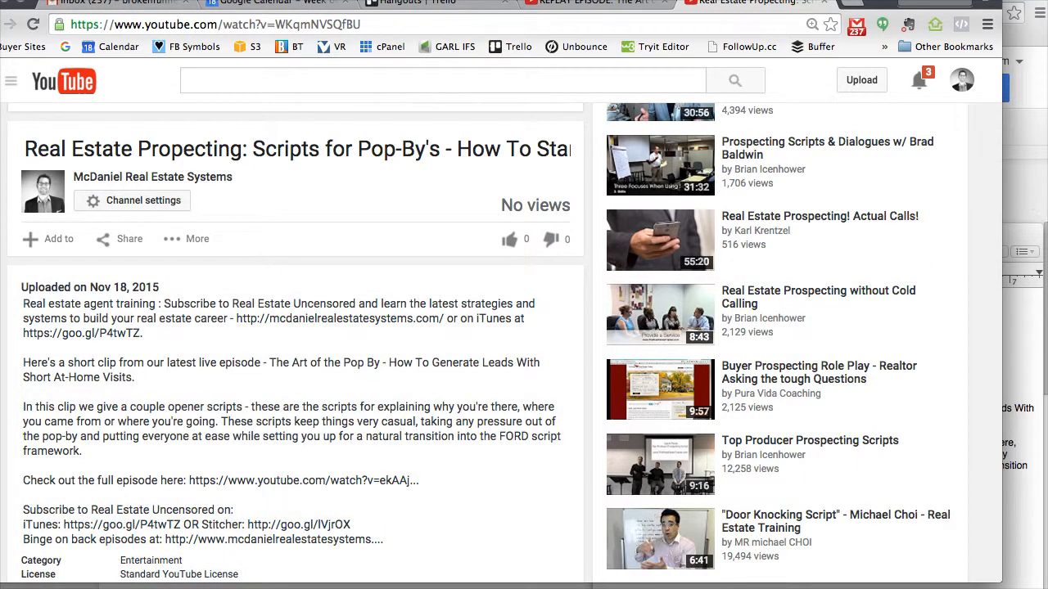
pyautogui.click(1026, 352)
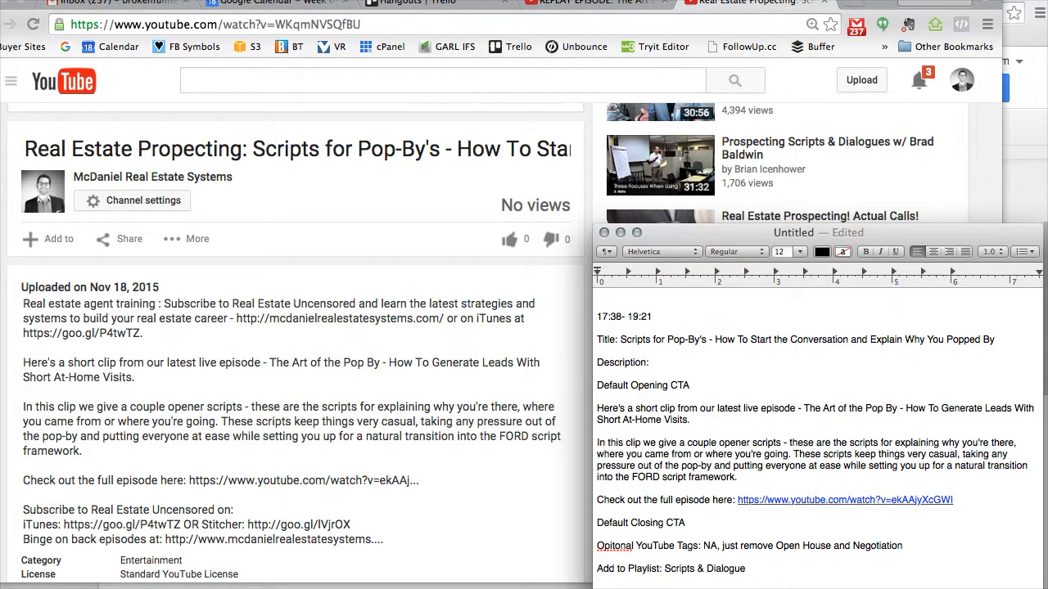
pyautogui.click(3, 327)
pyautogui.scroll(-3, 185, 321)
pyautogui.scroll(4, 186, 321)
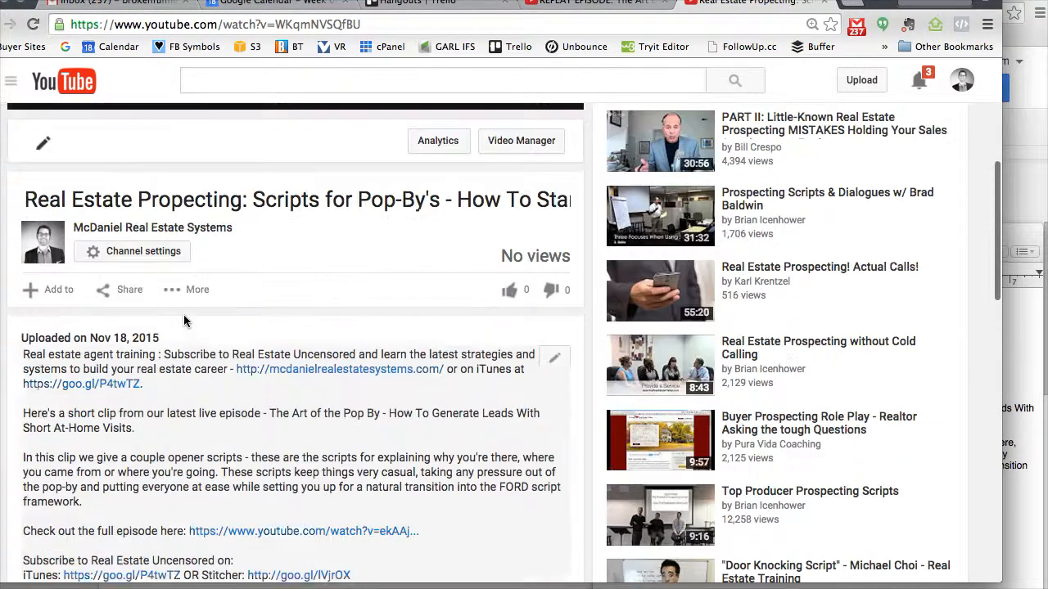
pyautogui.scroll(5, 185, 319)
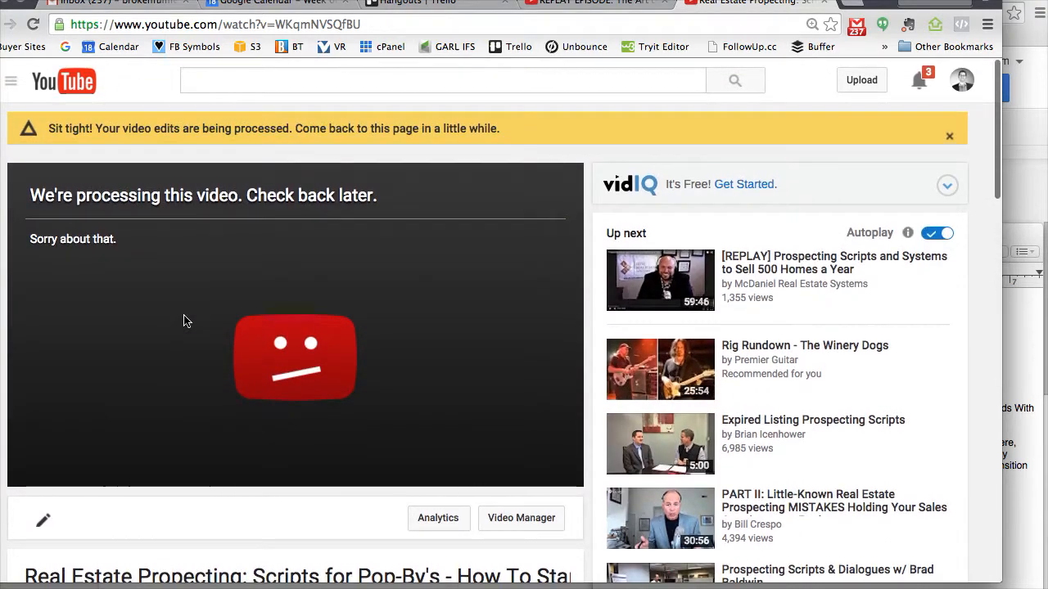